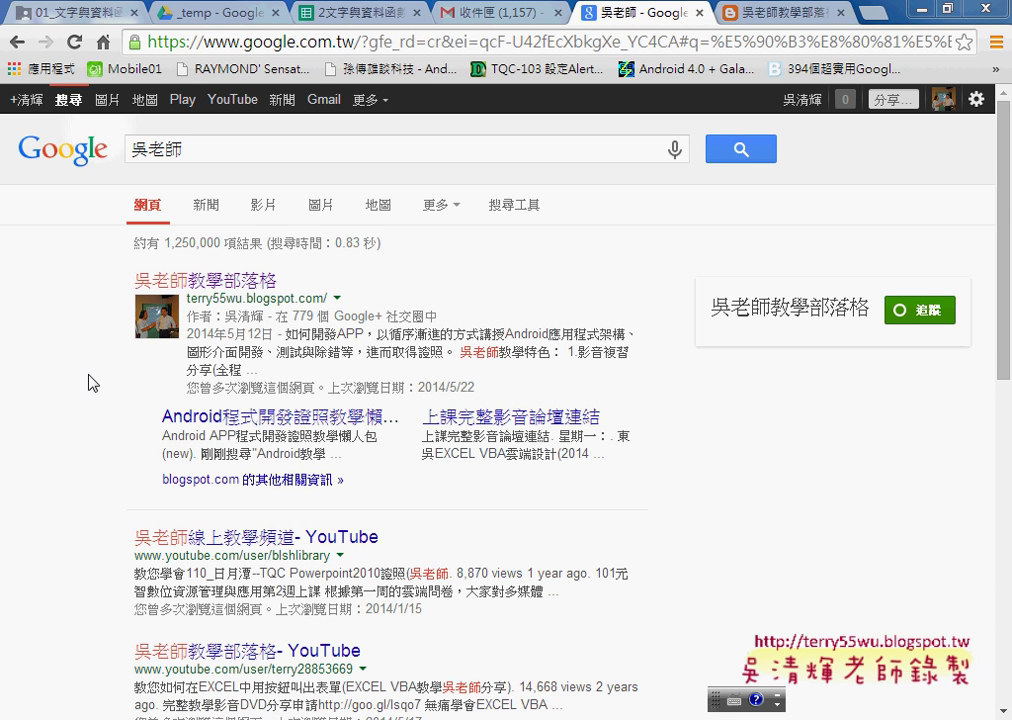
Step: Open the 吳老師教學部落格 blog from the search results
key(slash)
click(28, 480)
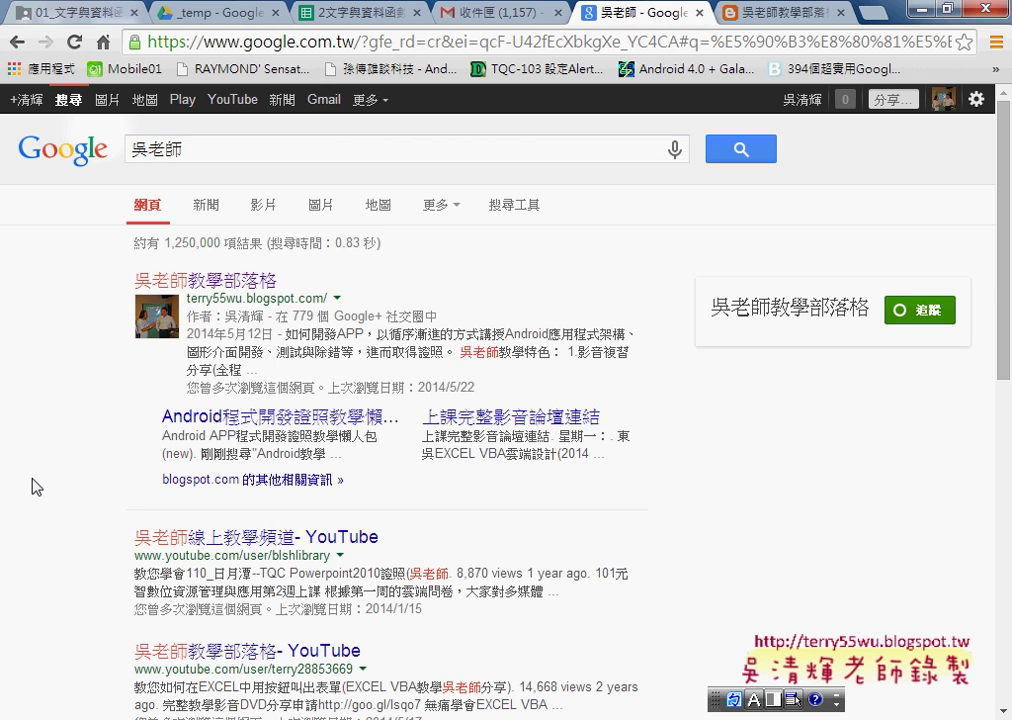
scroll(30, 484, down, 2)
scroll(30, 484, up, 2)
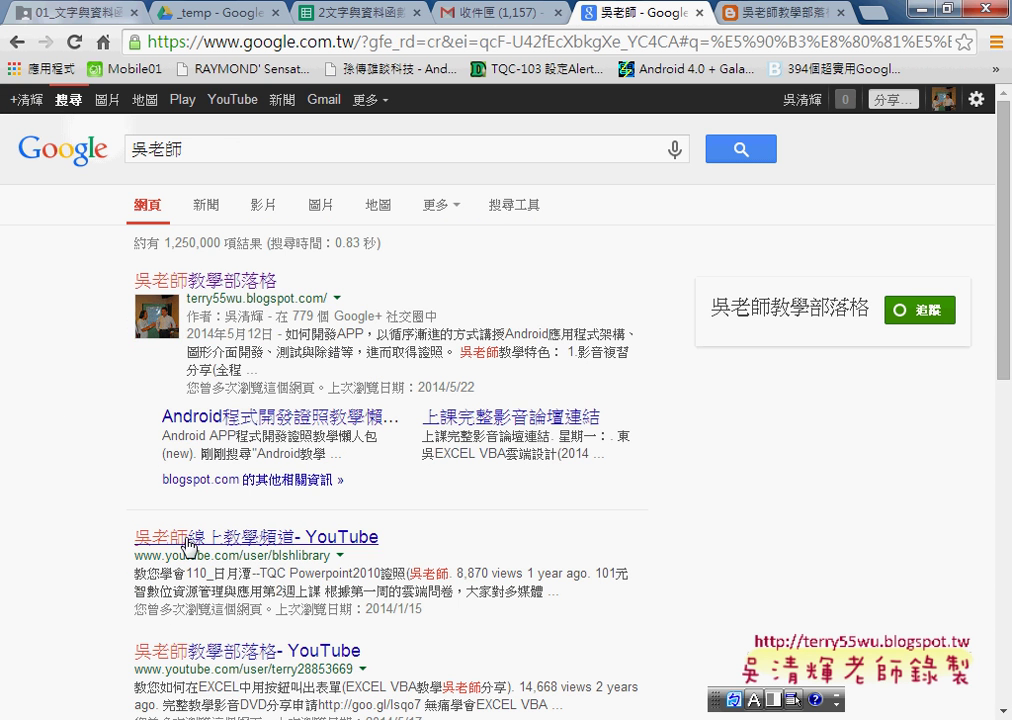
scroll(140, 650, down, 1)
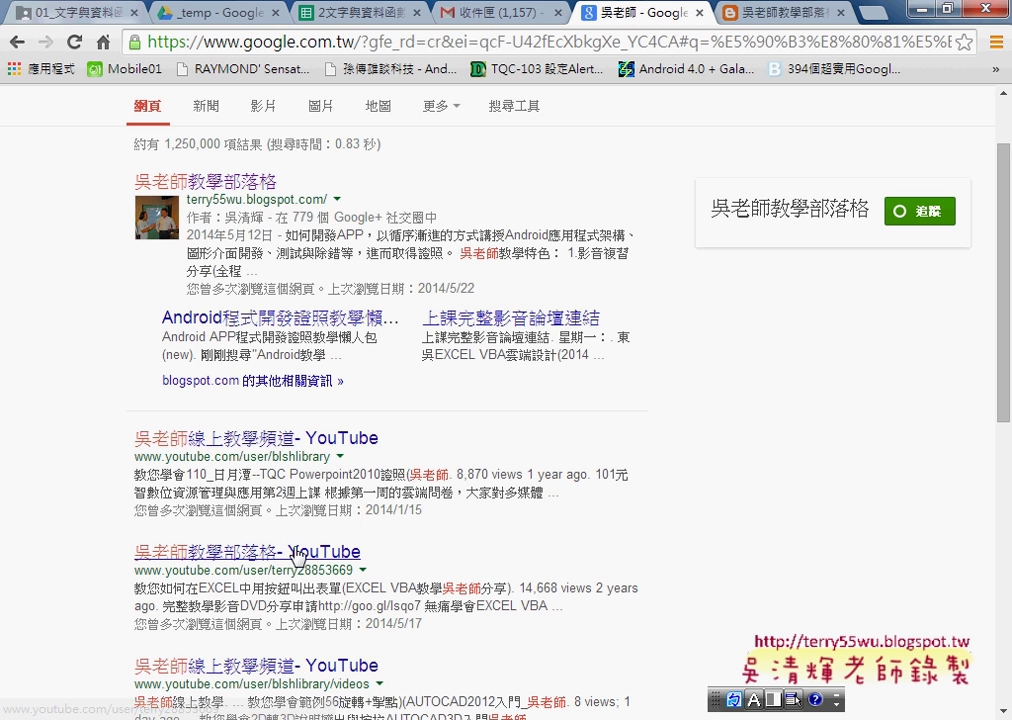
click(258, 184)
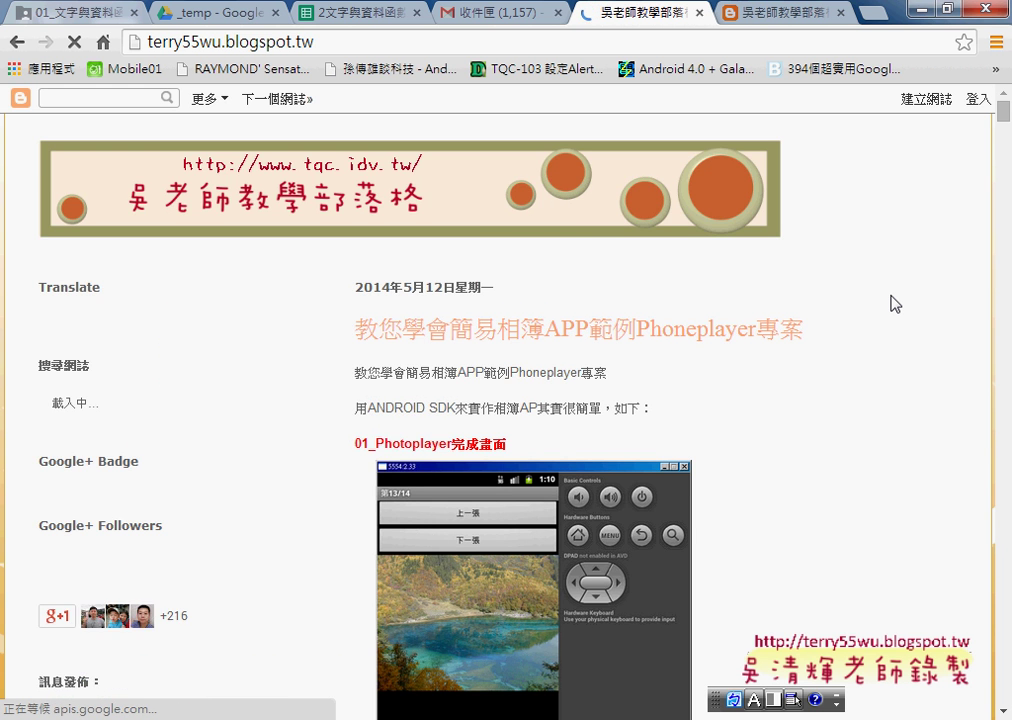
Step: Open the sidebar's 公務人員訓練處上課影音總整理 link in a new tab
scroll(895, 303, down, 1)
scroll(895, 303, down, 2)
scroll(895, 303, down, 2)
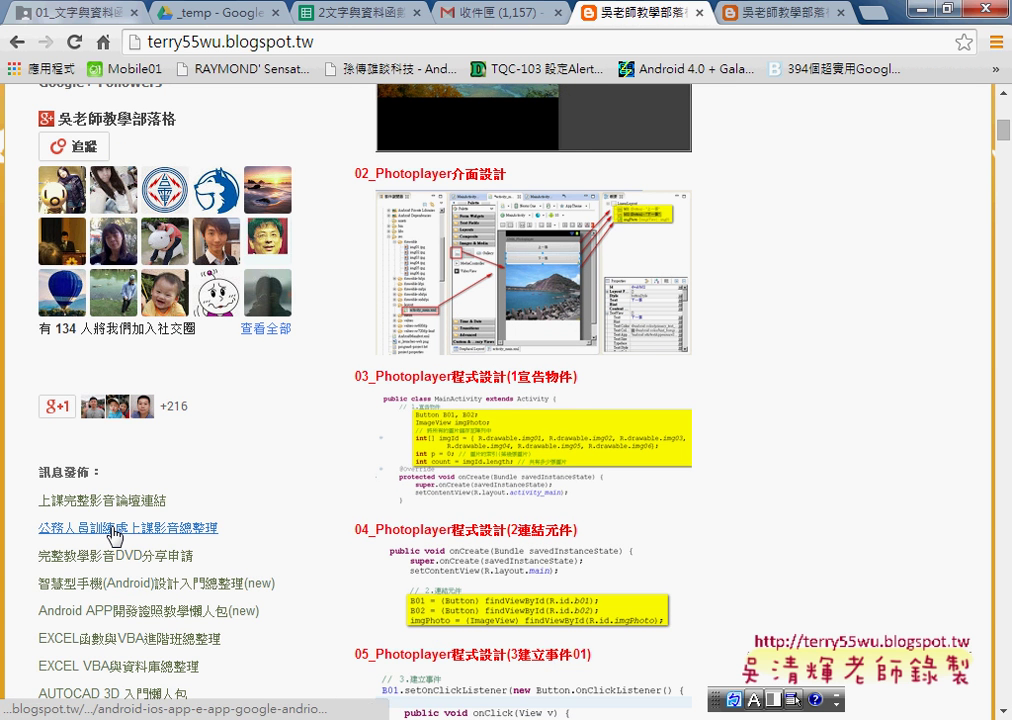
middle_click(115, 537)
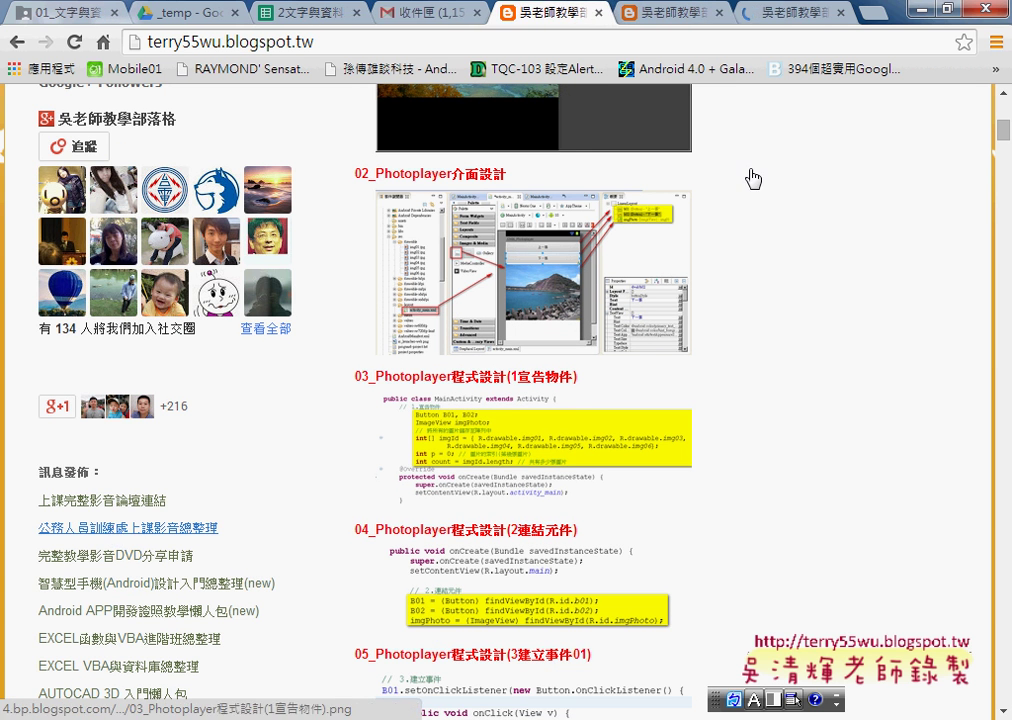
Step: Switch to the course recordings tab and highlight the Android及iOS APP 辦公應用 heading
click(790, 14)
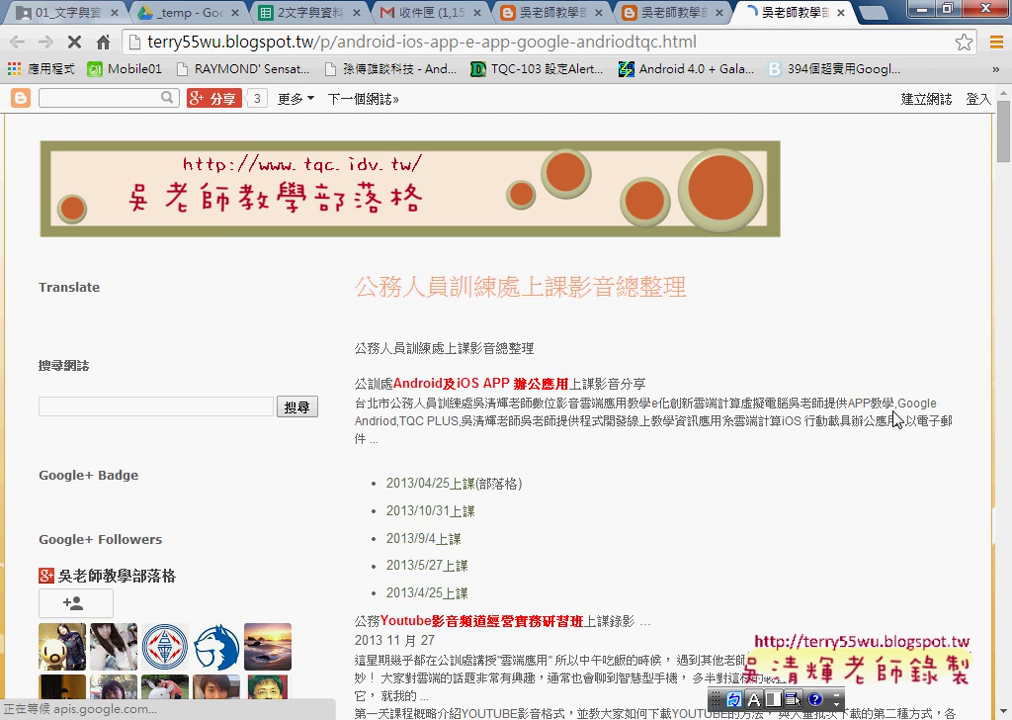
scroll(897, 422, down, 2)
scroll(840, 410, down, 1)
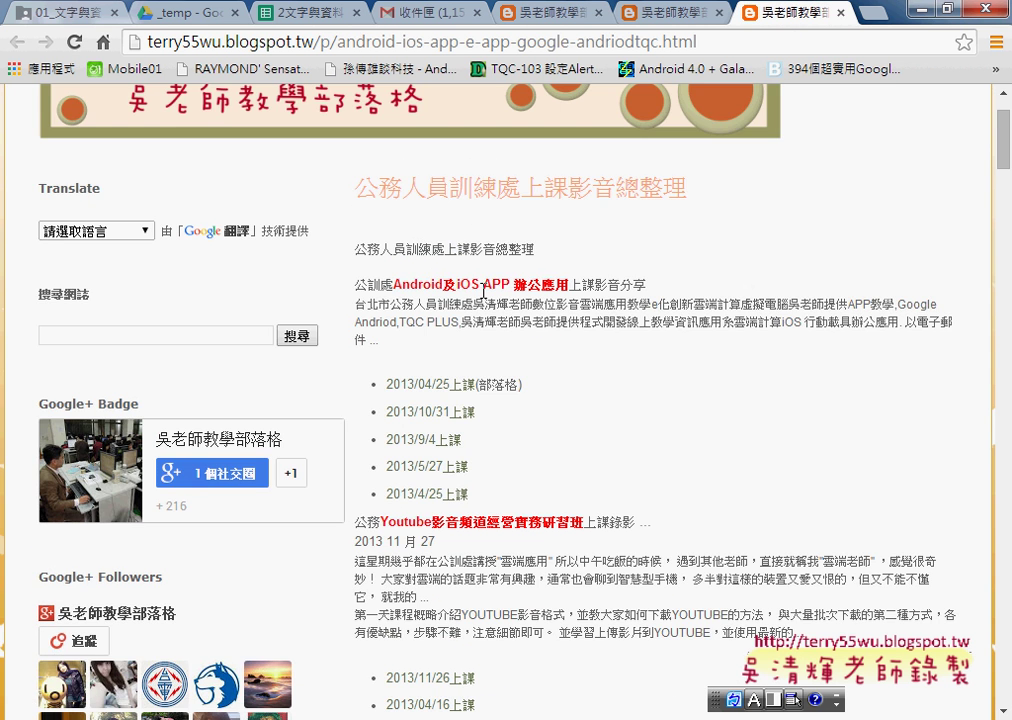
drag(397, 284, 569, 285)
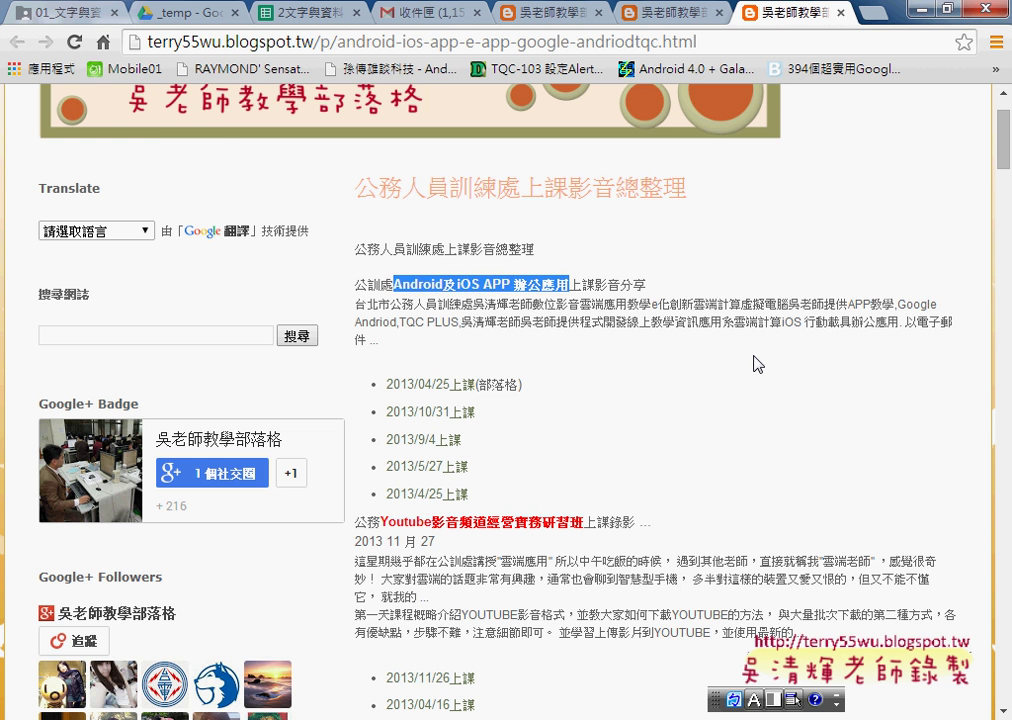
Step: Scroll further and highlight the Youtube影音頻道經營實務研習班 heading
scroll(757, 361, down, 2)
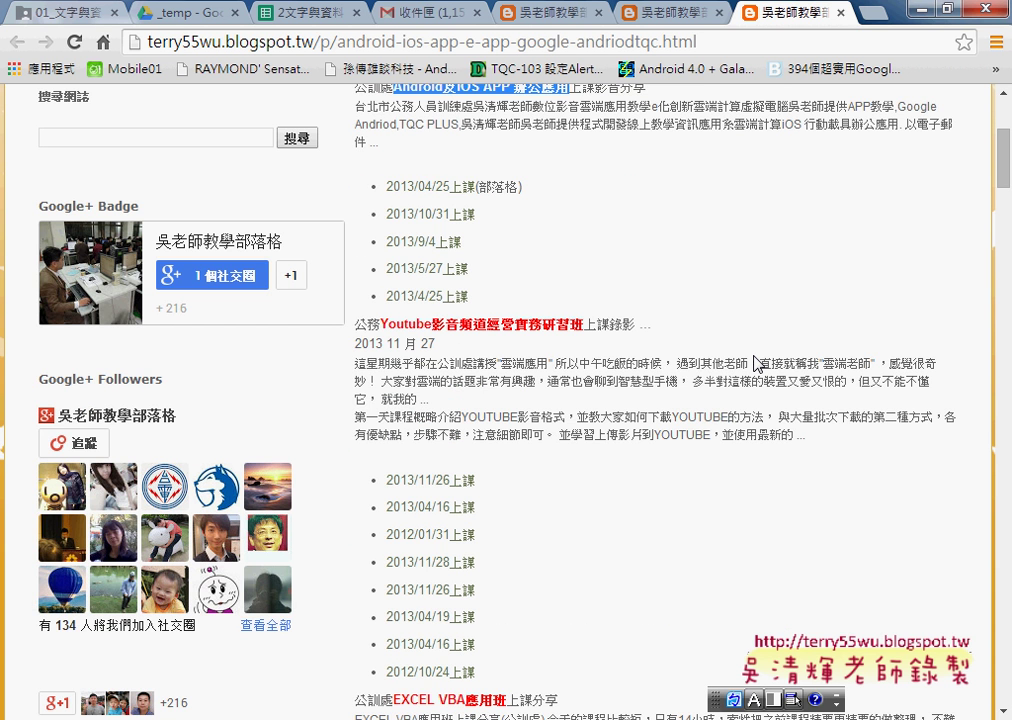
scroll(700, 287, up, 2)
scroll(648, 366, down, 2)
scroll(648, 365, down, 1)
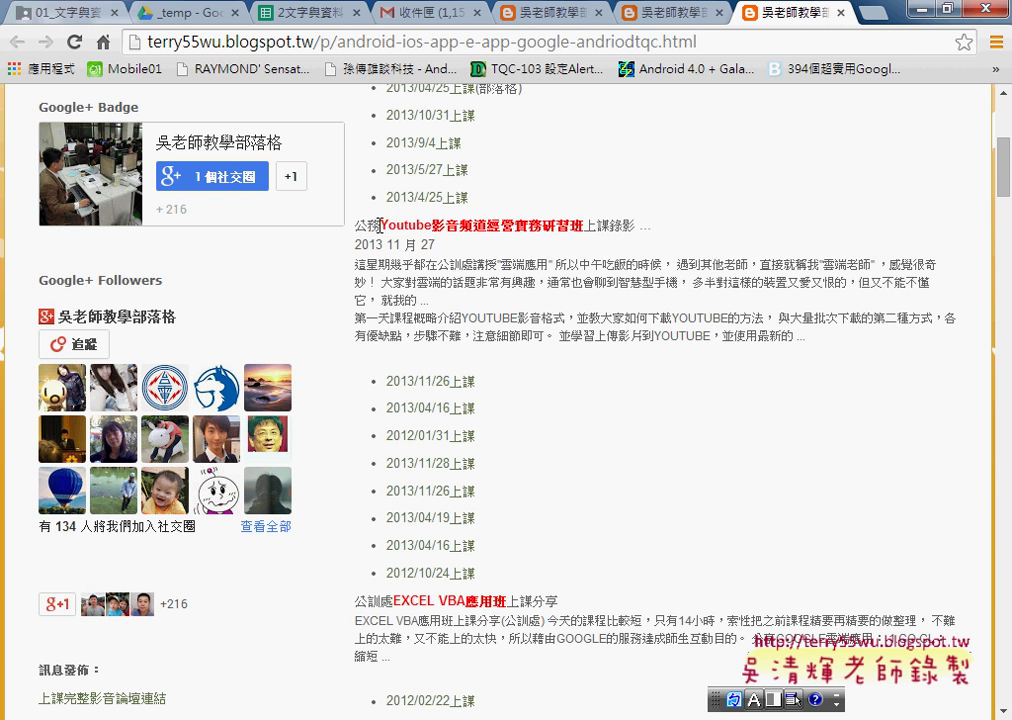
drag(383, 224, 584, 229)
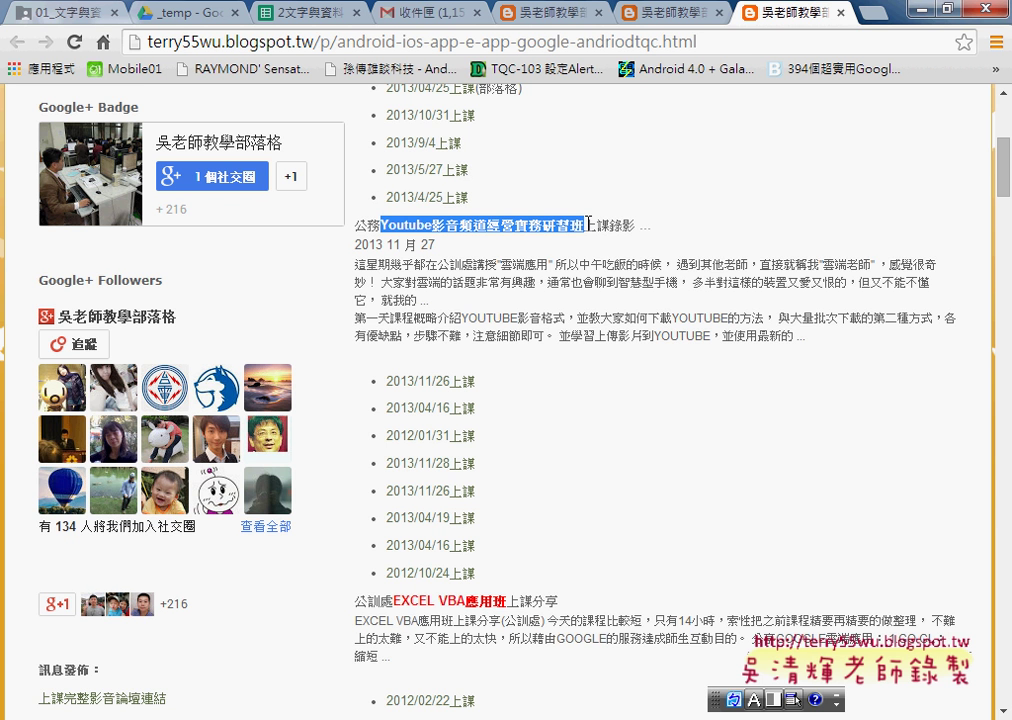
Step: Scroll down to the EXCEL course sections and highlight their headings
scroll(588, 222, down, 1)
scroll(588, 226, down, 2)
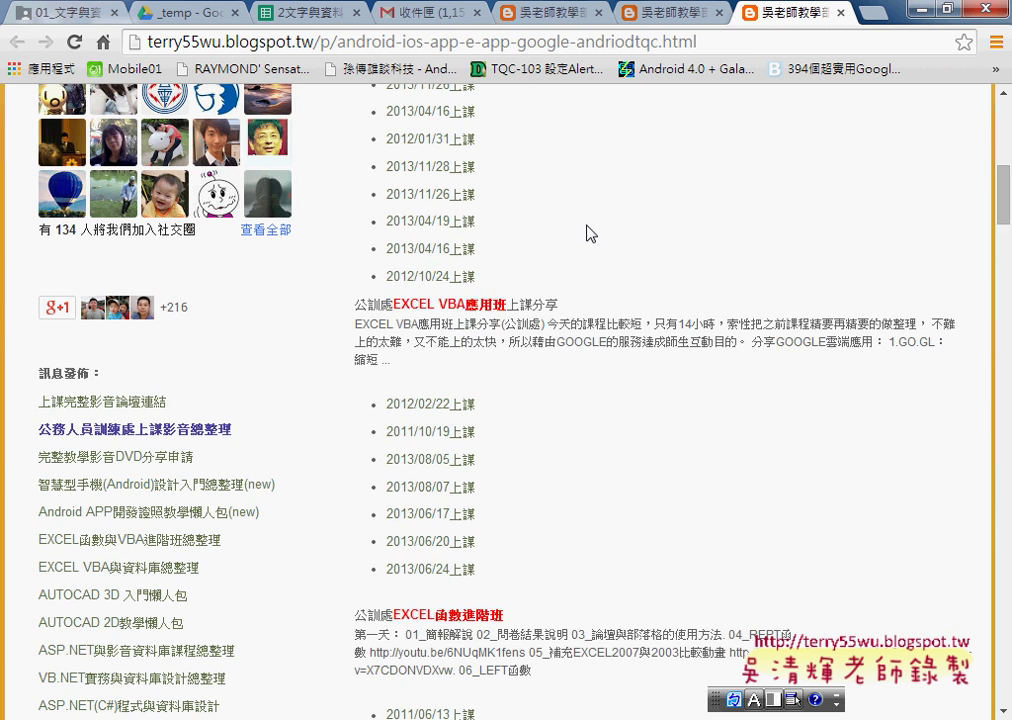
scroll(590, 233, down, 1)
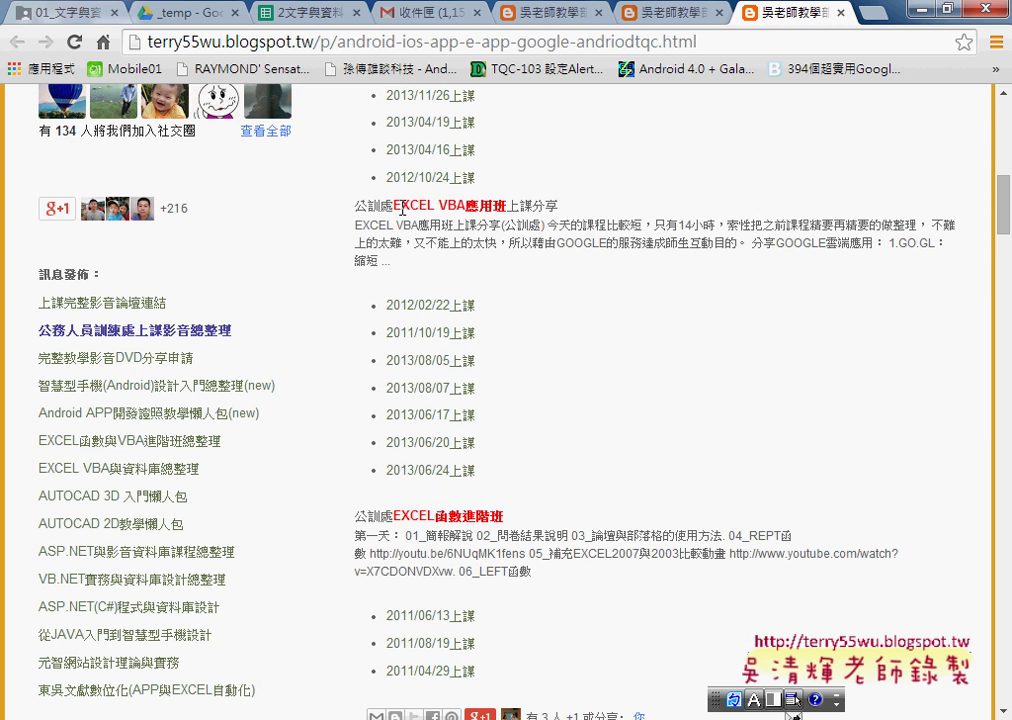
drag(393, 205, 506, 214)
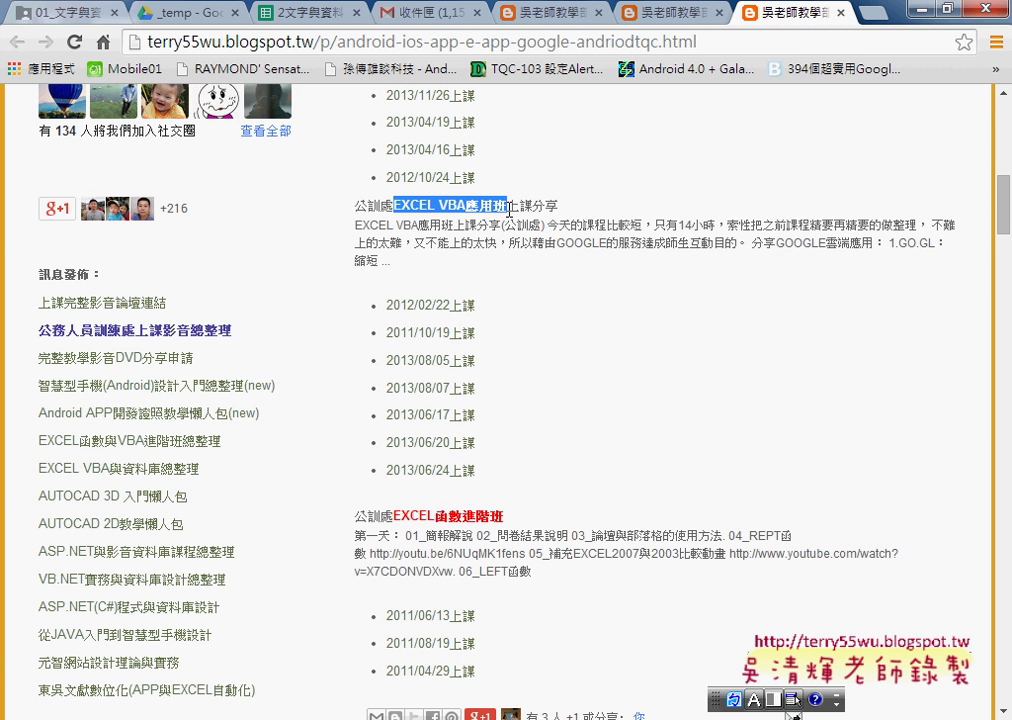
scroll(587, 227, down, 1)
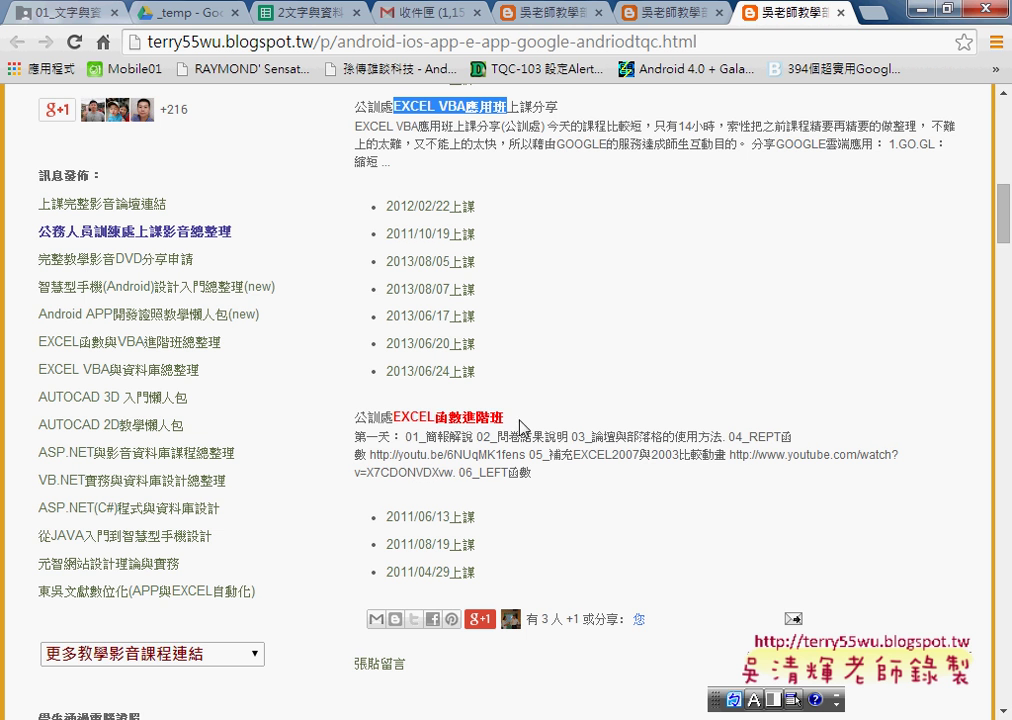
drag(504, 417, 394, 418)
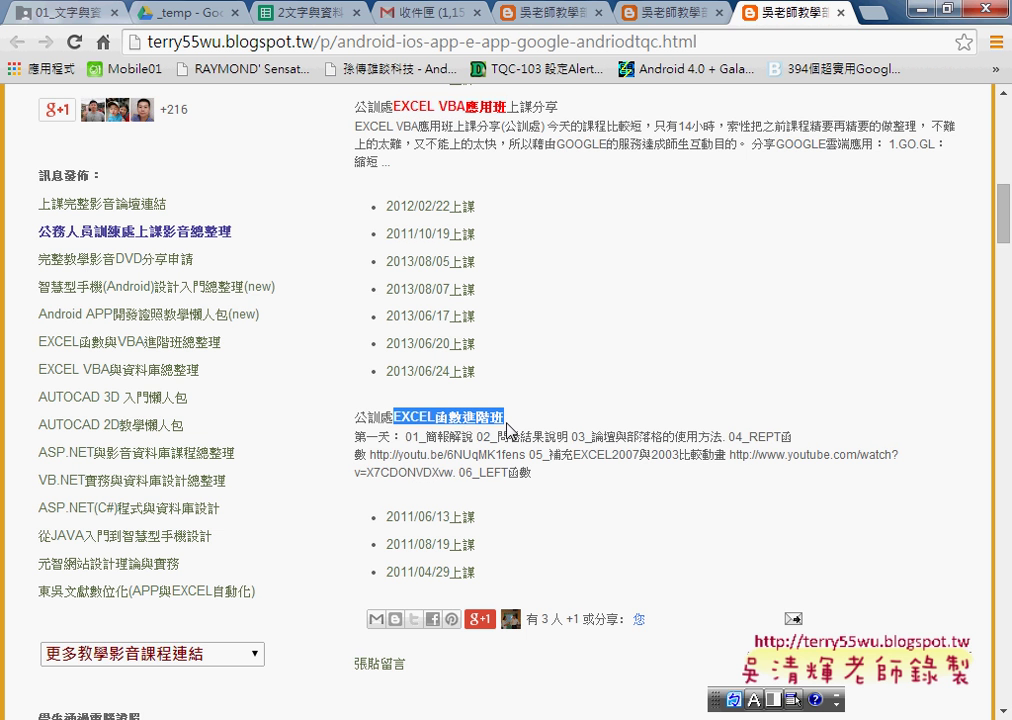
scroll(511, 426, up, 1)
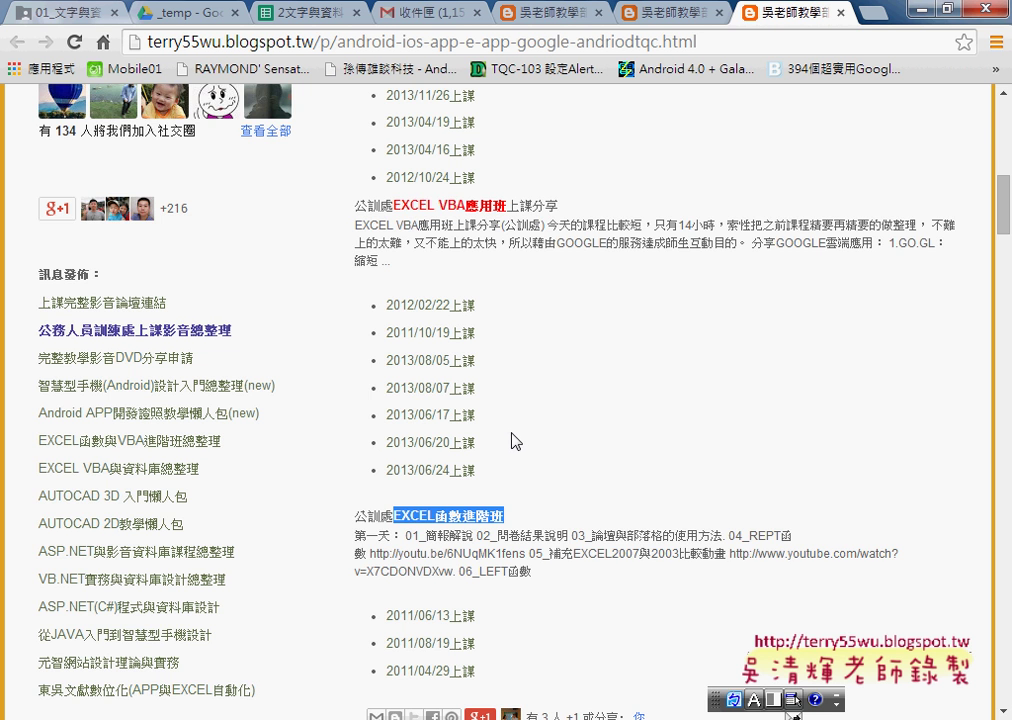
scroll(514, 441, down, 1)
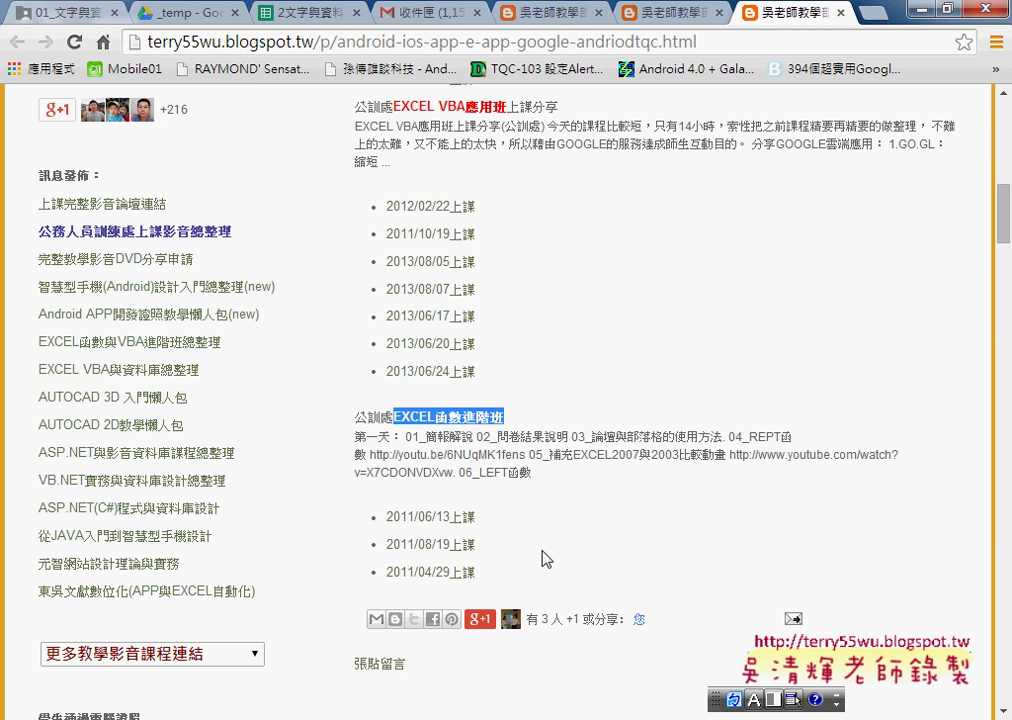
click(155, 348)
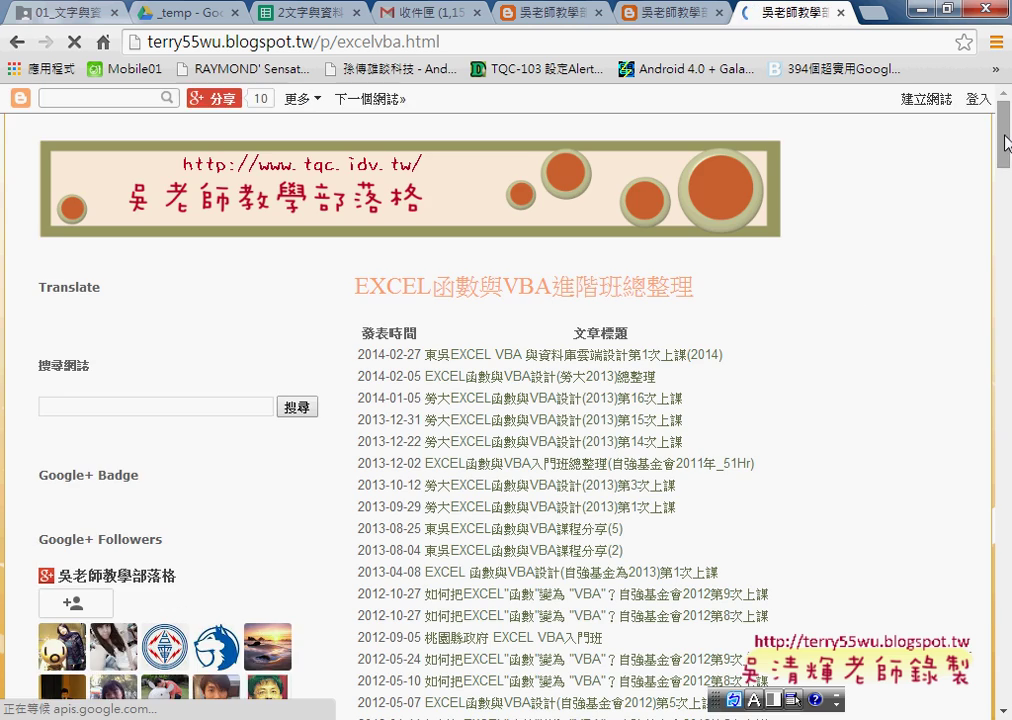
scroll(1008, 165, down, 2)
drag(1008, 165, 1001, 320)
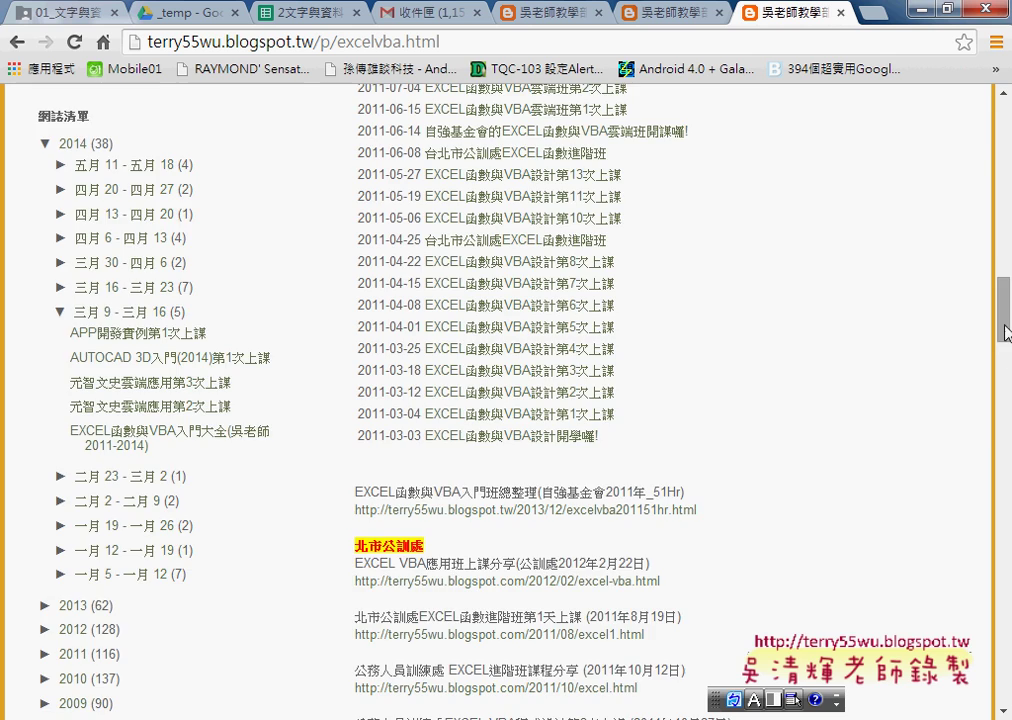
drag(1007, 333, 1006, 140)
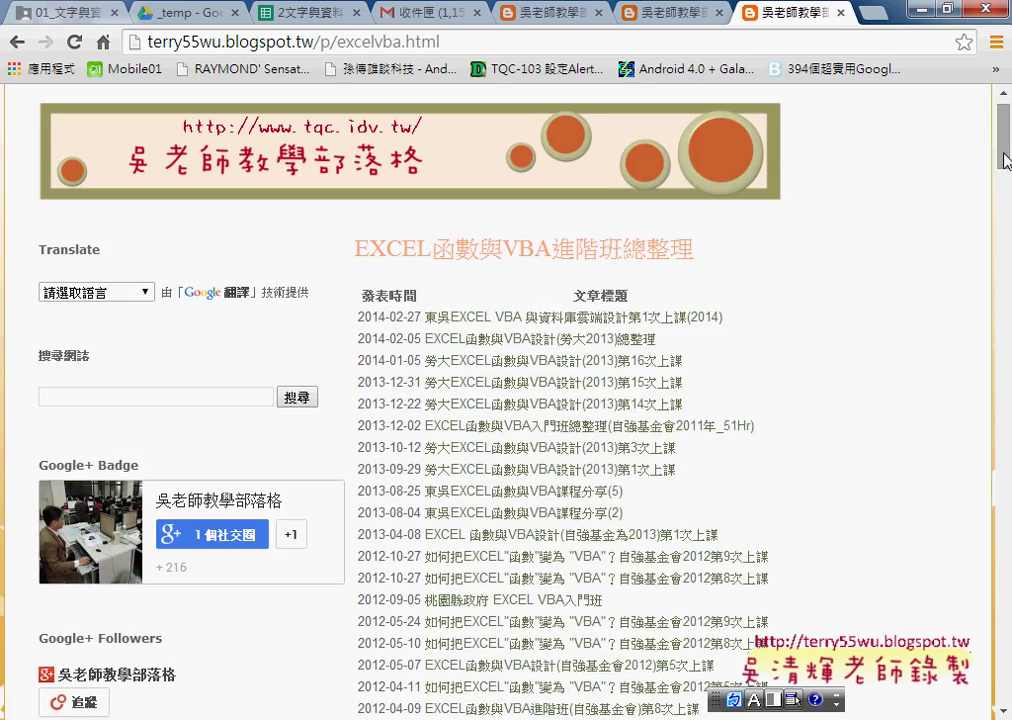
click(17, 42)
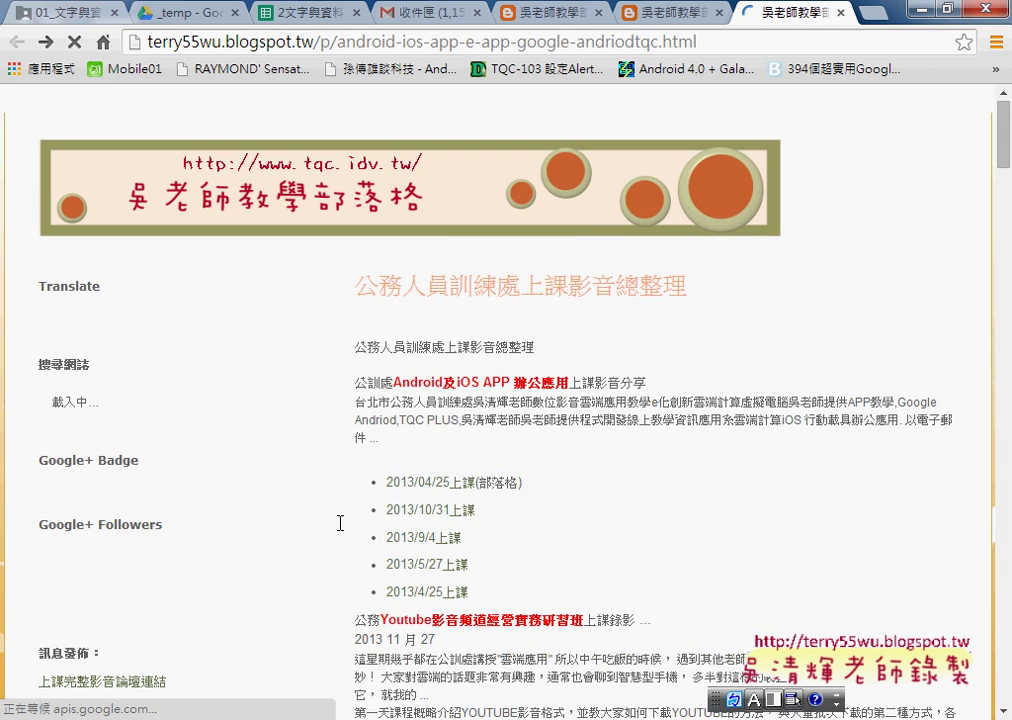
Step: Open the EXCEL VBA與資料庫總整理 page from the blog
scroll(339, 528, down, 5)
scroll(339, 531, down, 3)
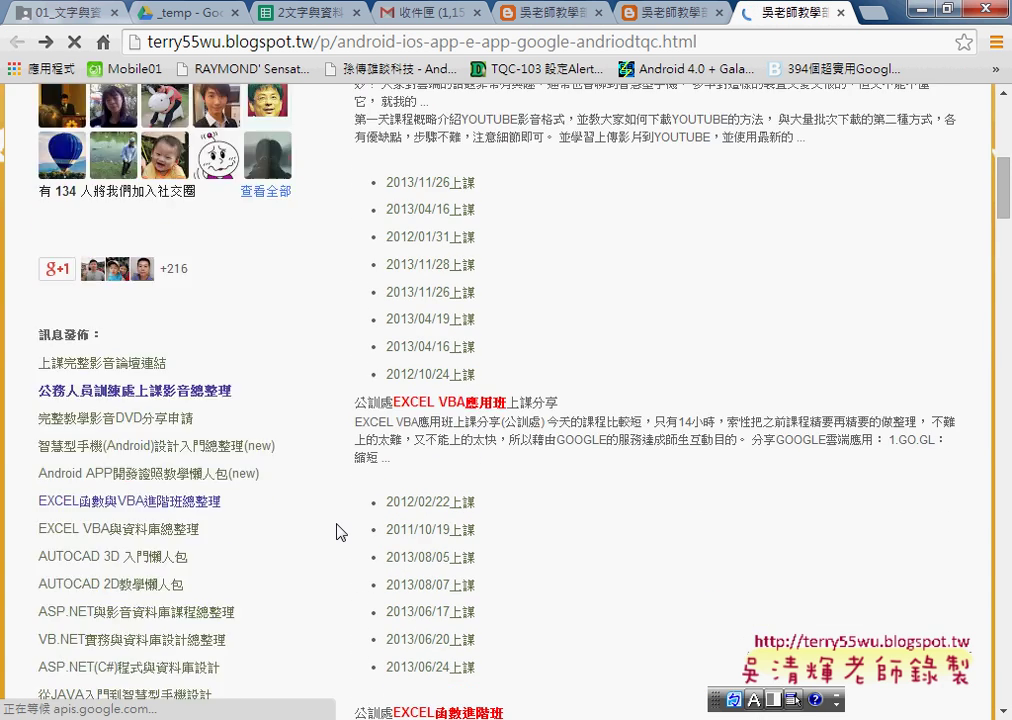
scroll(270, 565, down, 1)
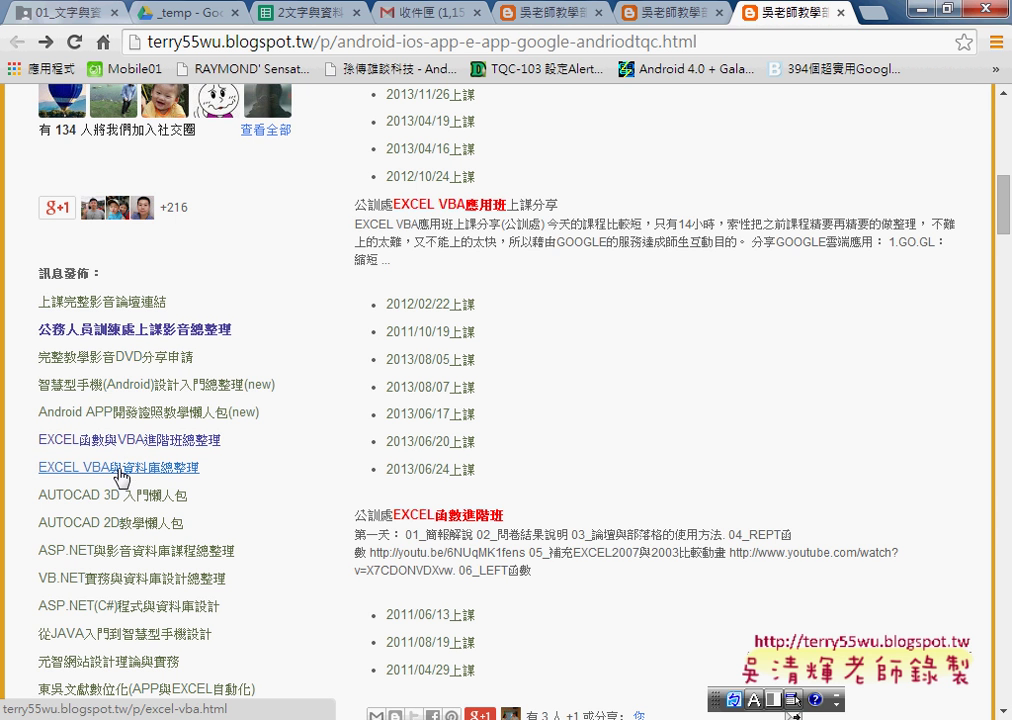
click(143, 471)
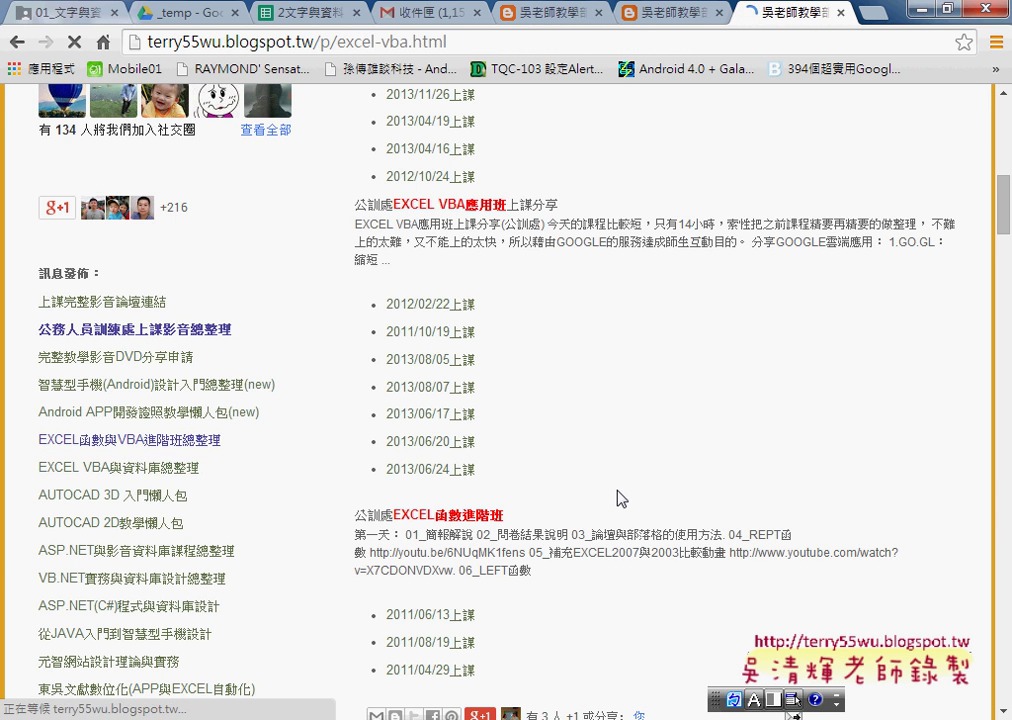
Step: Read through the page, then minimize the browser and close the LINE_3.1.9.34 folder window
scroll(858, 512, down, 4)
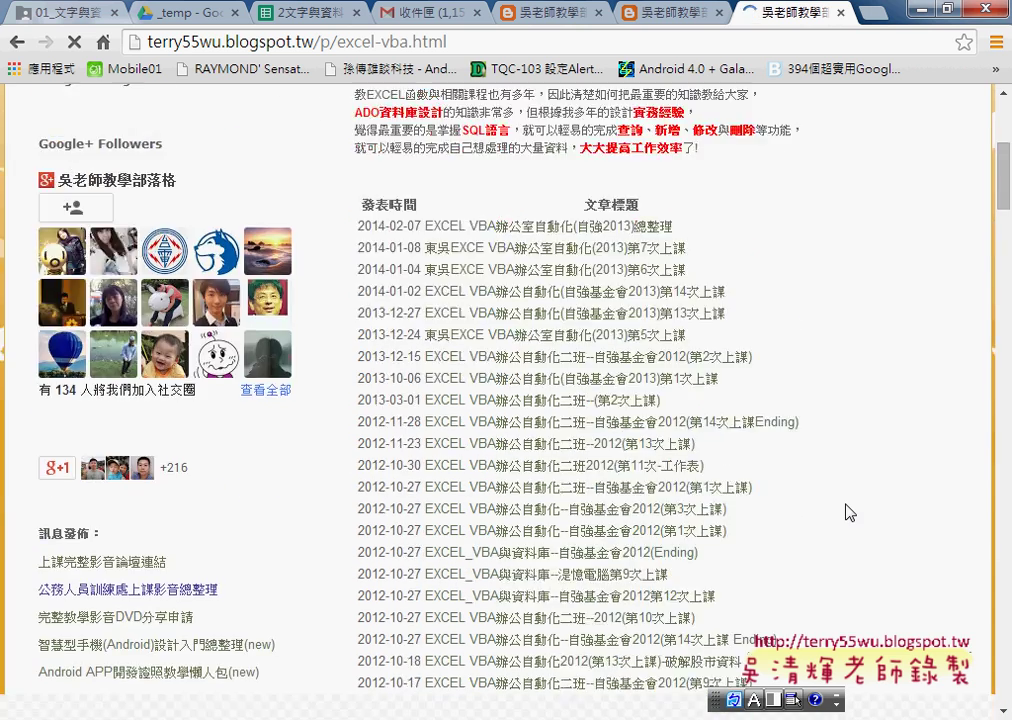
scroll(850, 510, down, 1)
scroll(846, 508, down, 2)
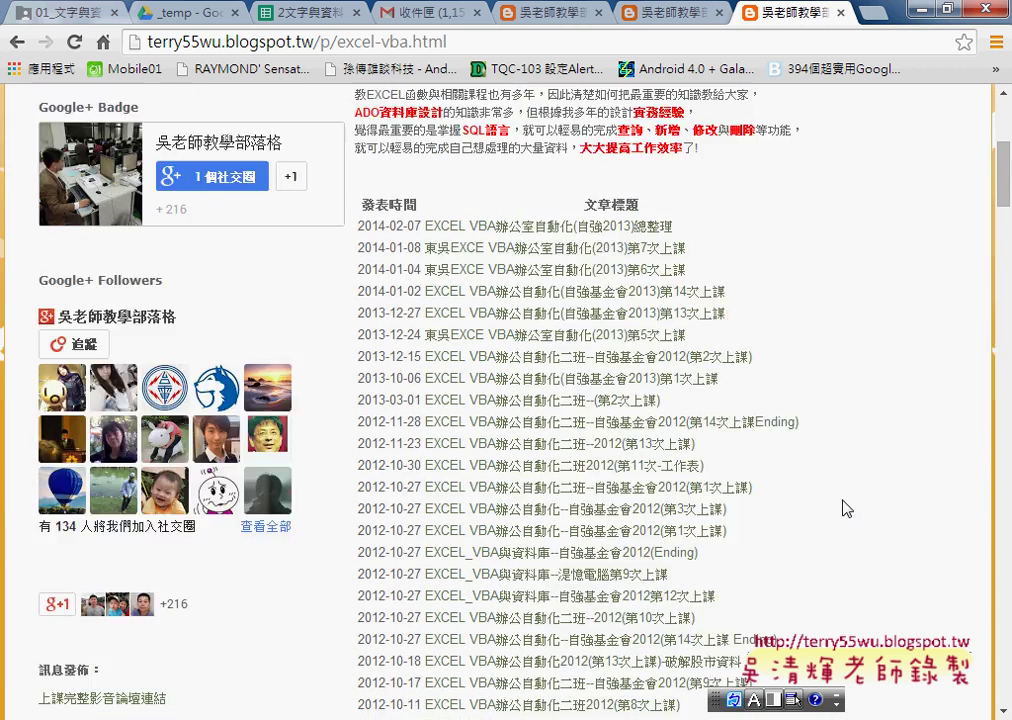
scroll(706, 330, down, 4)
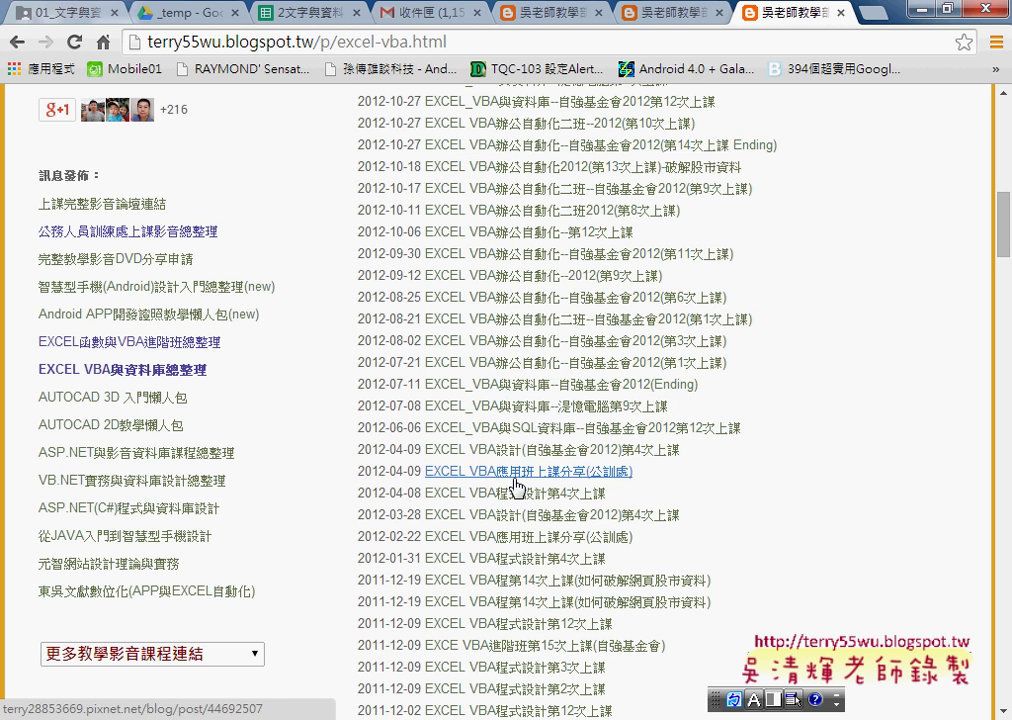
scroll(514, 486, down, 2)
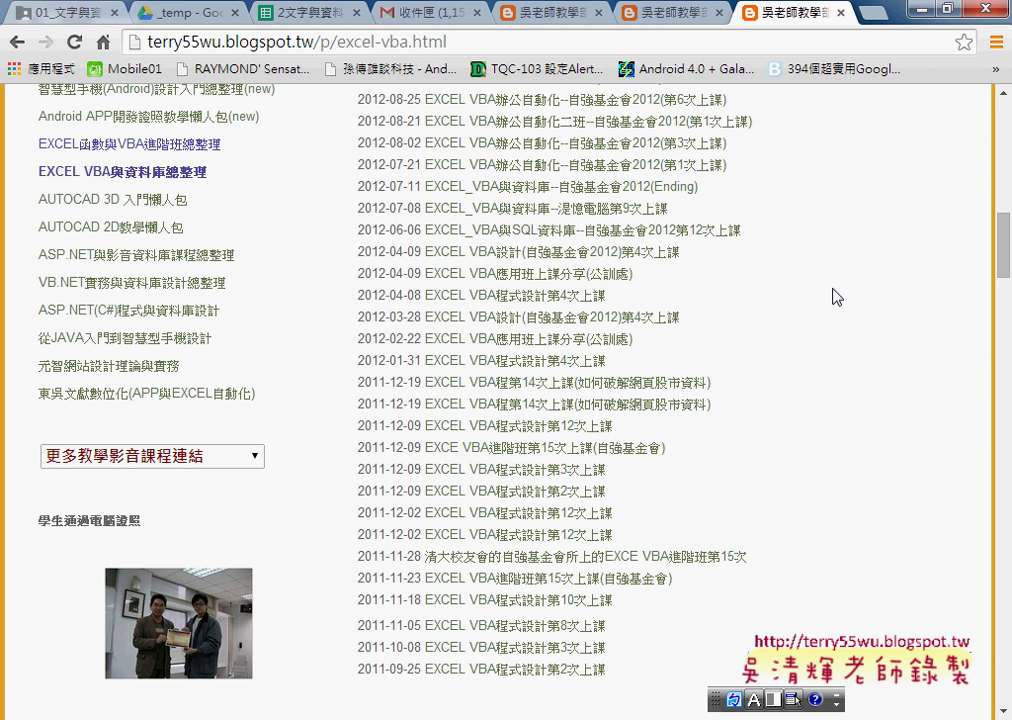
click(924, 10)
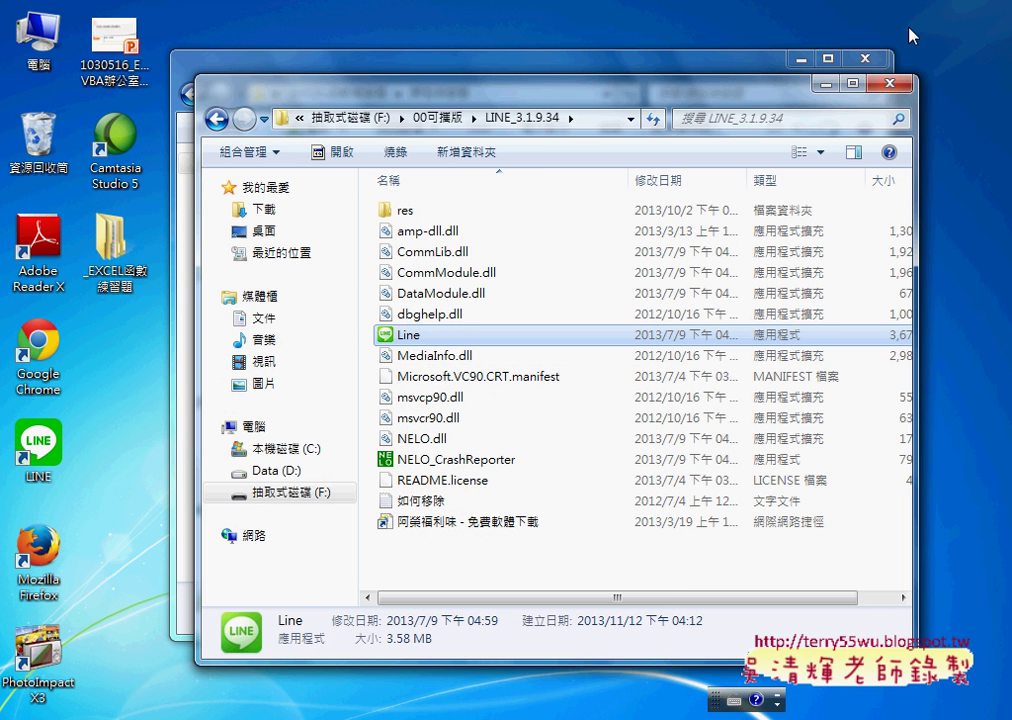
click(903, 88)
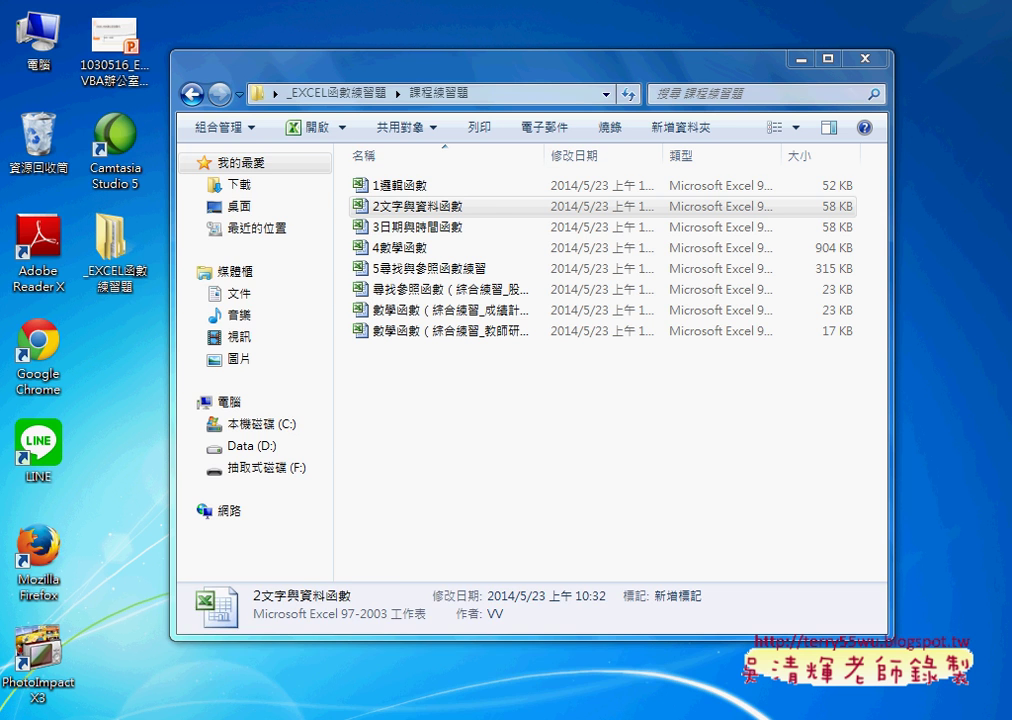
Step: Run 門號 then 清除 on 2文字與資料函數OK's 綜合練習 sheet, then return to the [相容模式] workbook
mouse_move(394, 716)
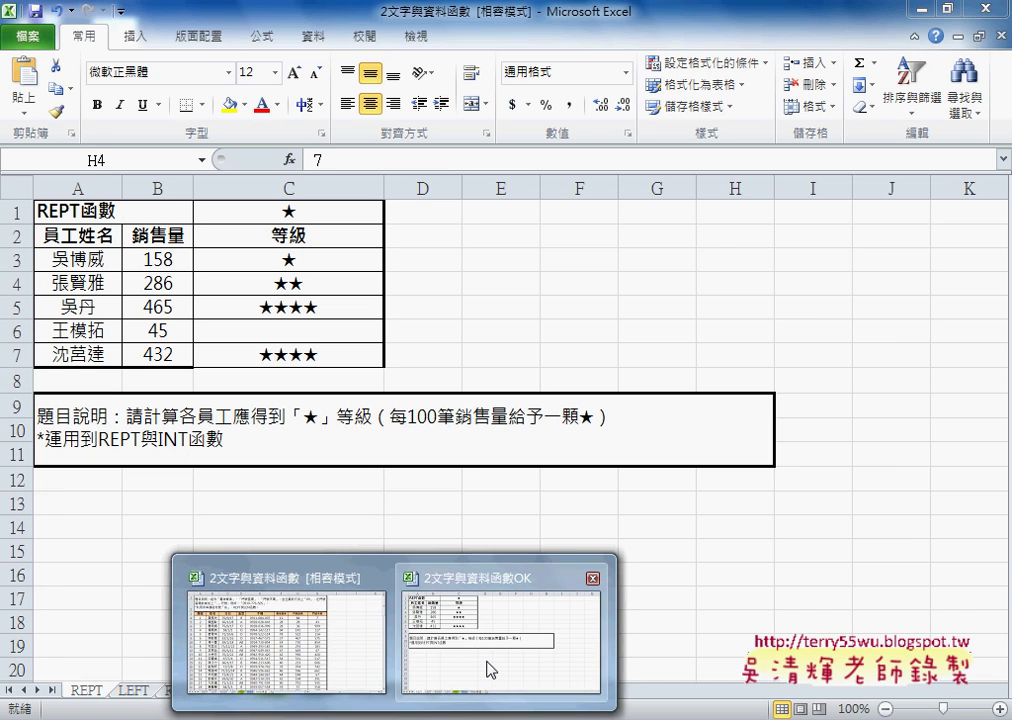
click(490, 670)
click(385, 691)
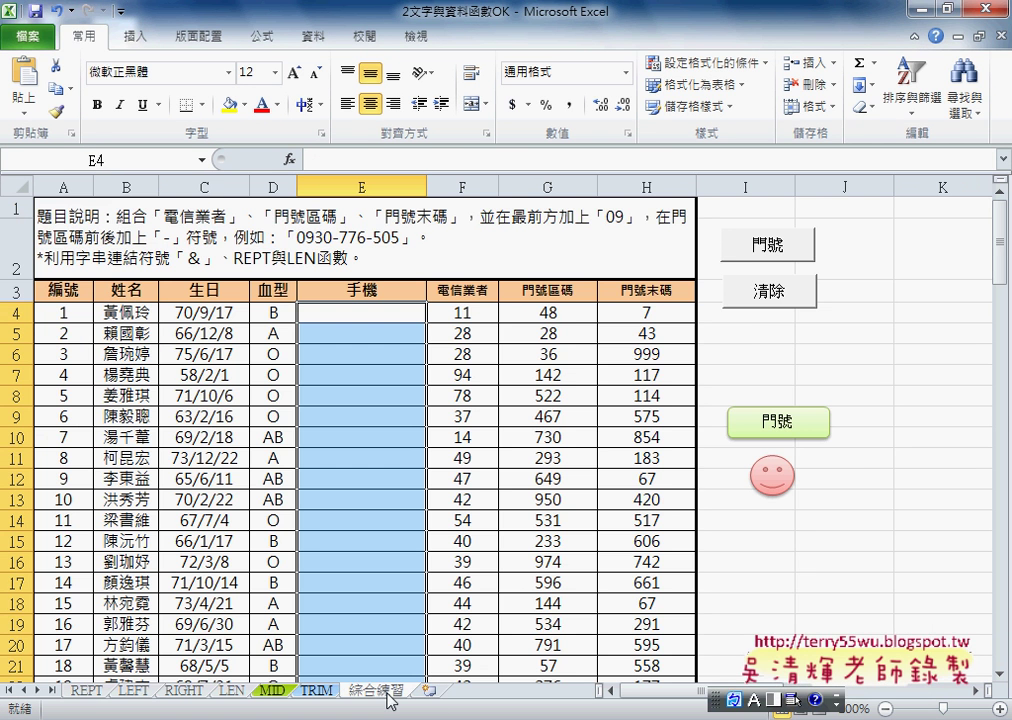
click(781, 259)
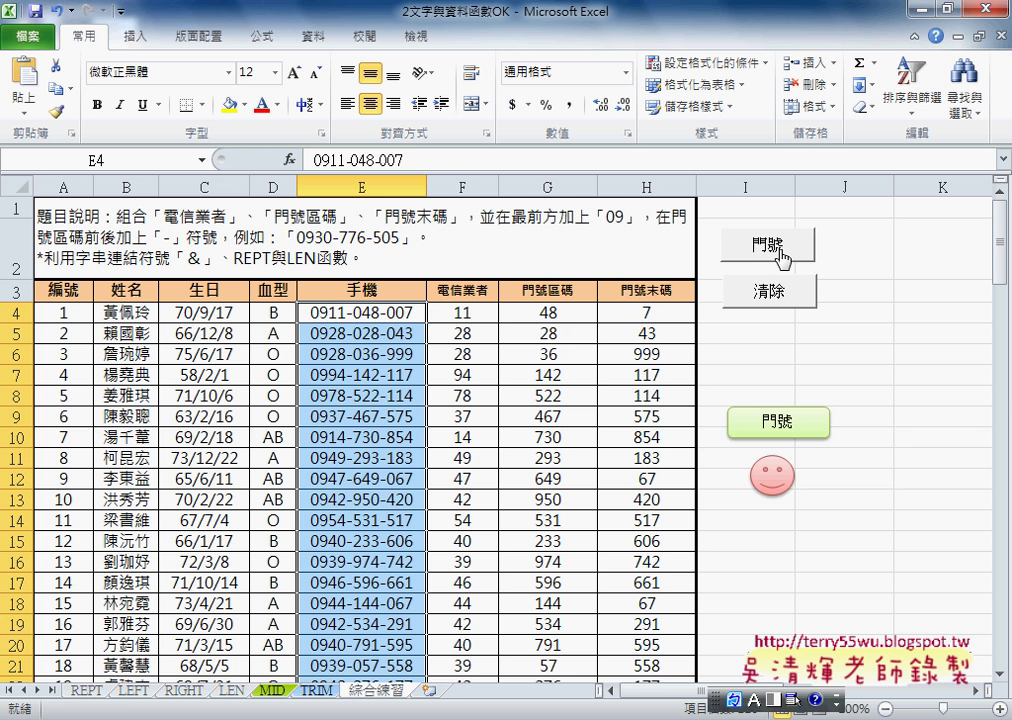
click(787, 298)
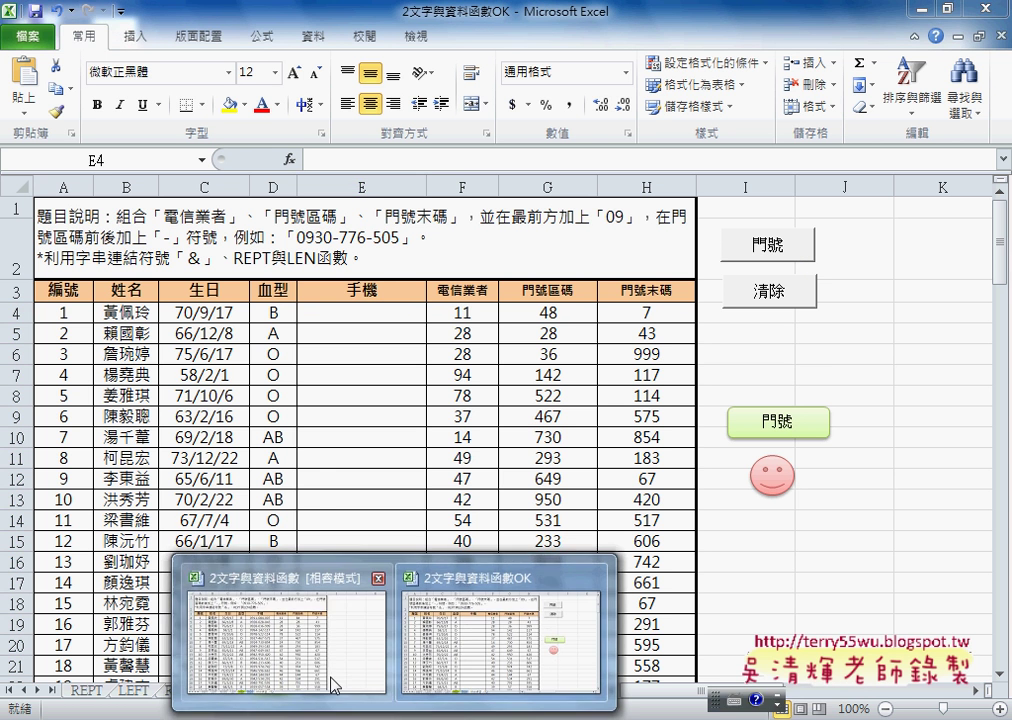
click(332, 684)
Step: Delete the phone-number formulas from E5 to the last row, then from E4
click(401, 314)
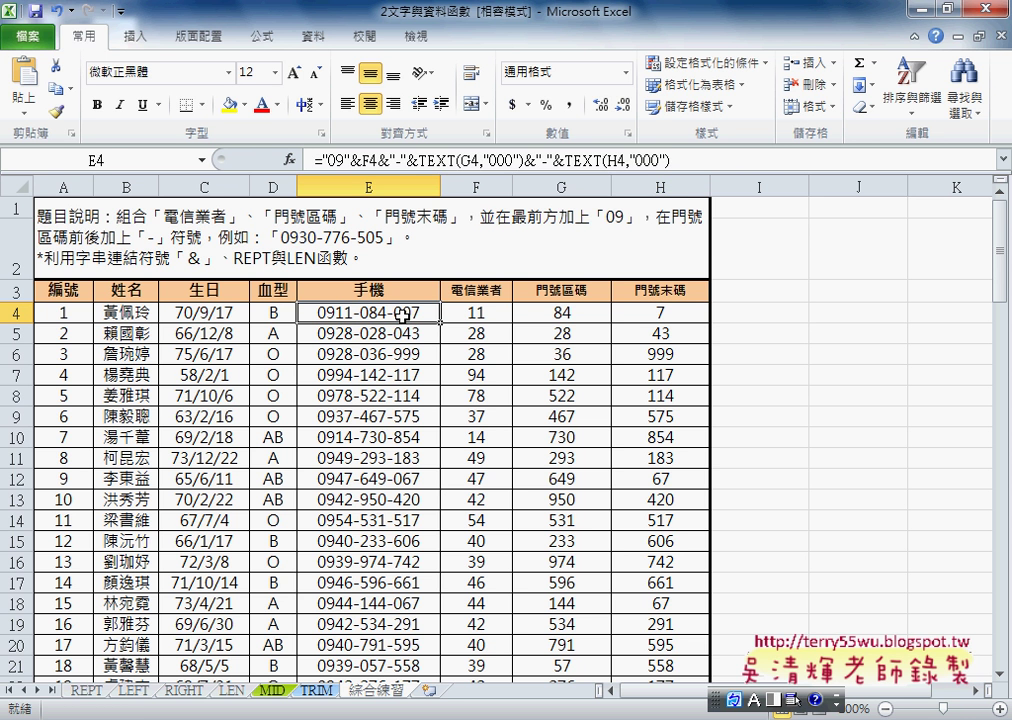
key(Down)
key(ctrl+shift+Down)
key(ctrl+BackSpace)
key(Delete)
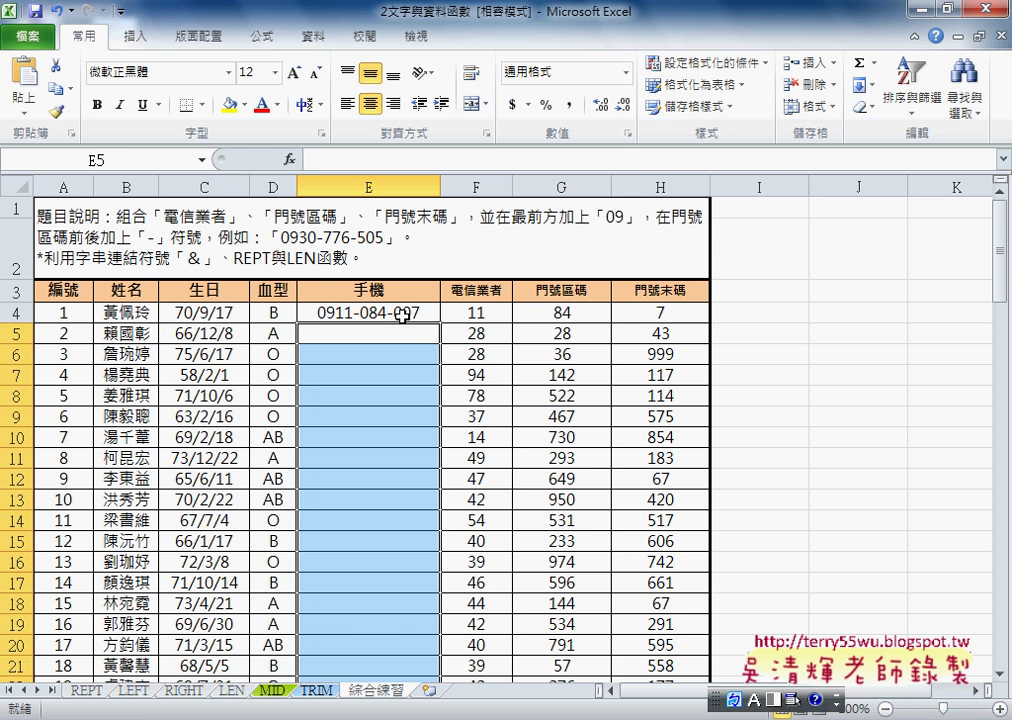
click(401, 314)
key(Delete)
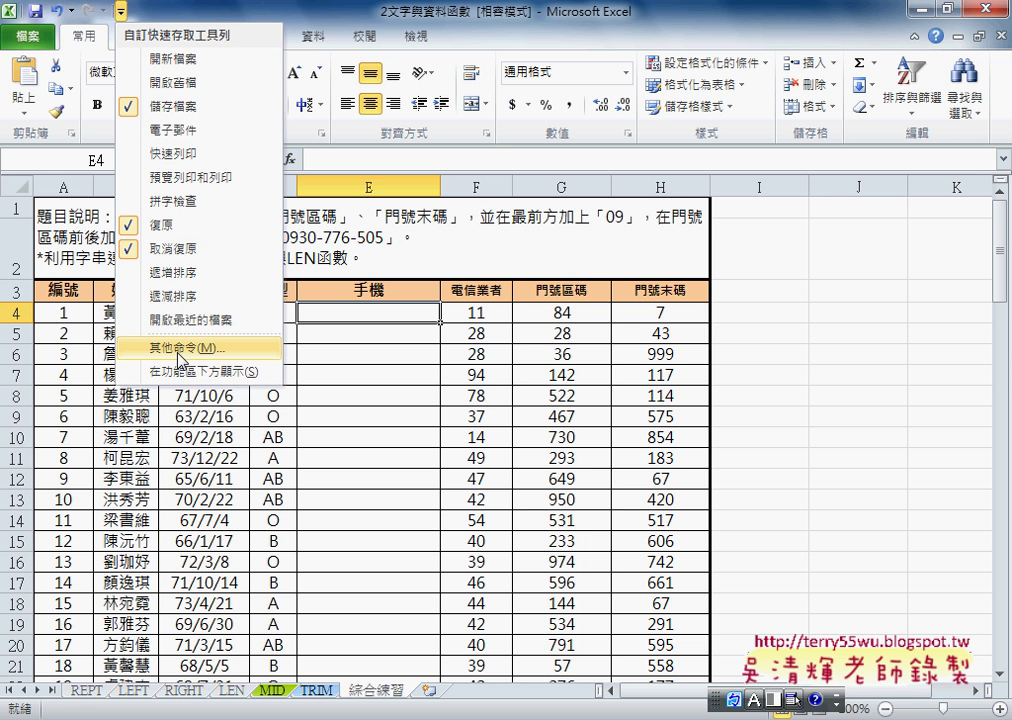
Step: Check 開發人員 under 自訂功能區 in Excel Options and confirm with OK
click(181, 356)
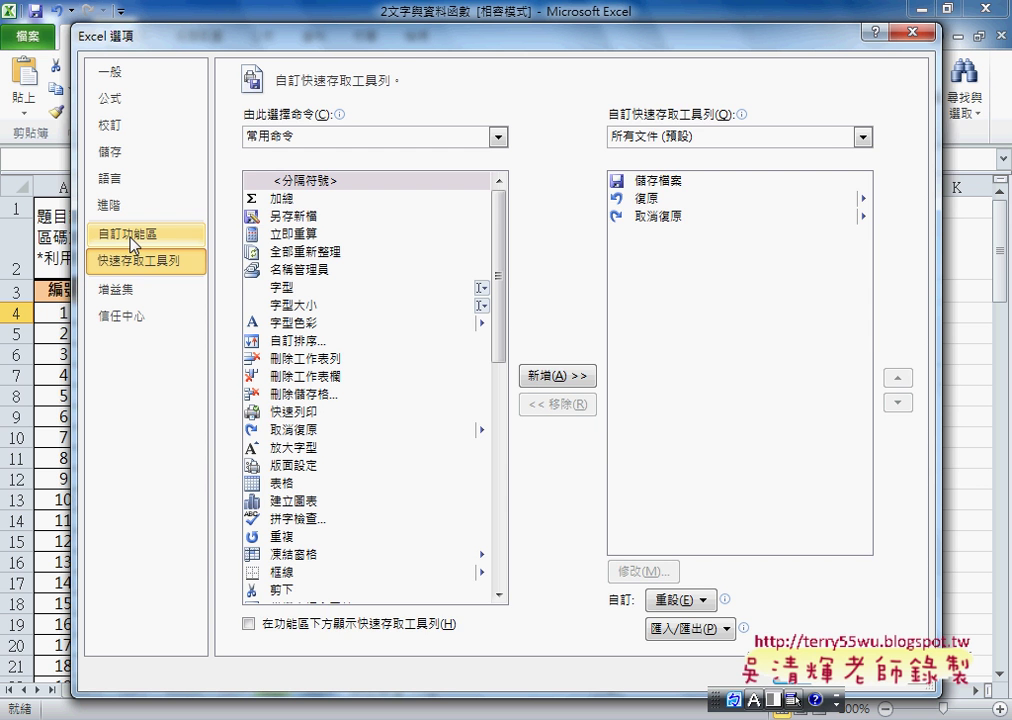
click(130, 240)
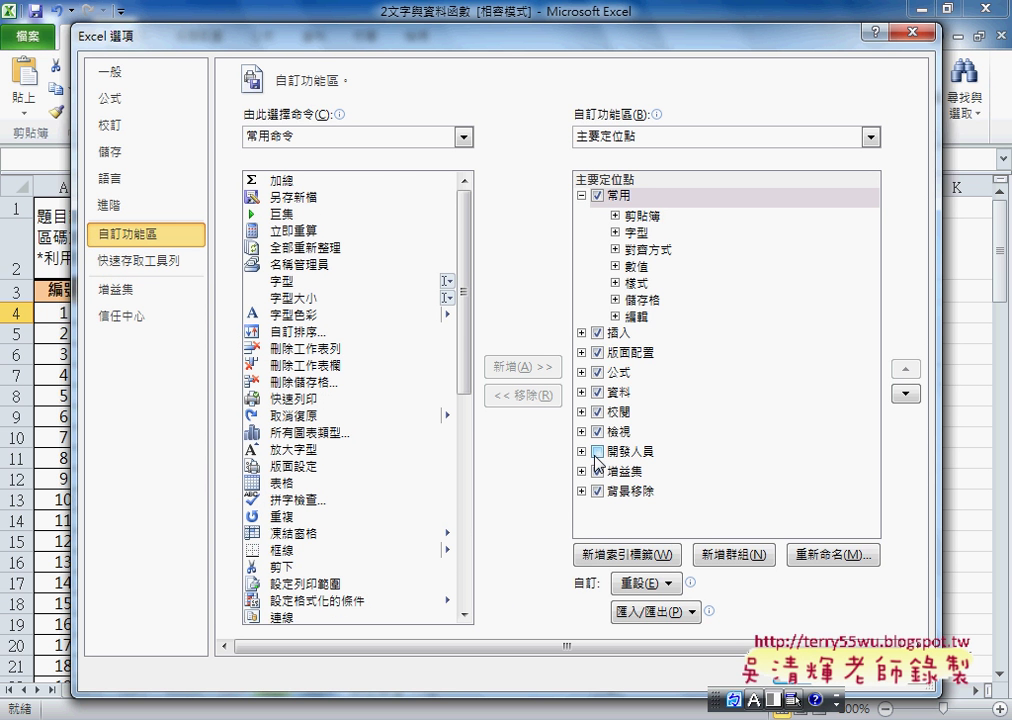
click(597, 452)
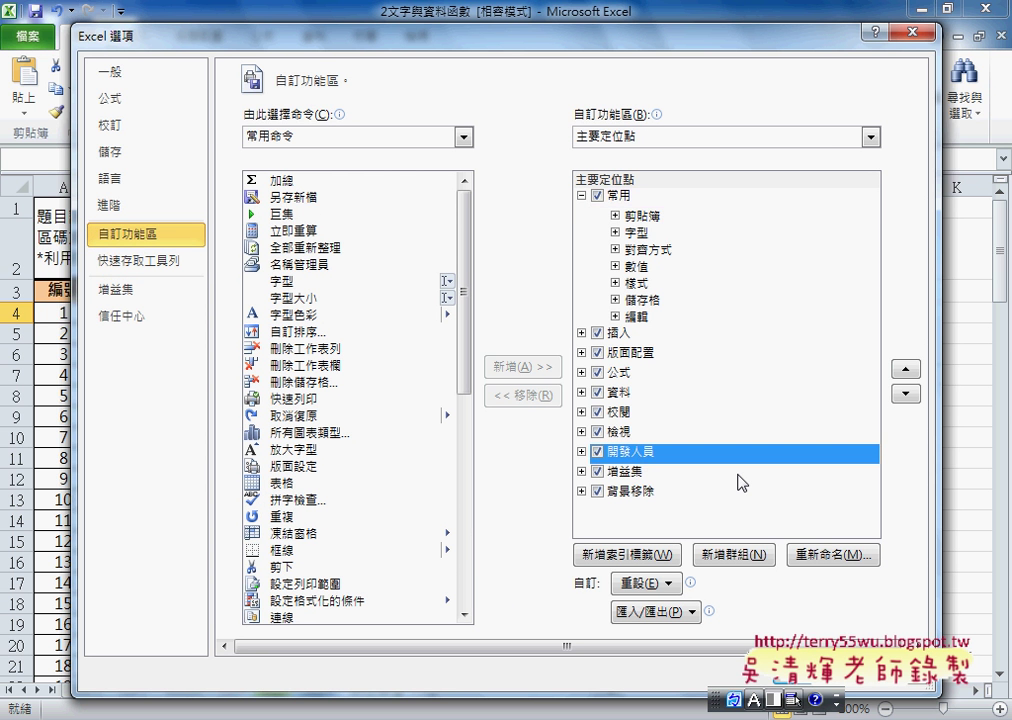
mouse_move(157, 249)
mouse_down()
mouse_move(97, 255)
mouse_move(568, 456)
mouse_up()
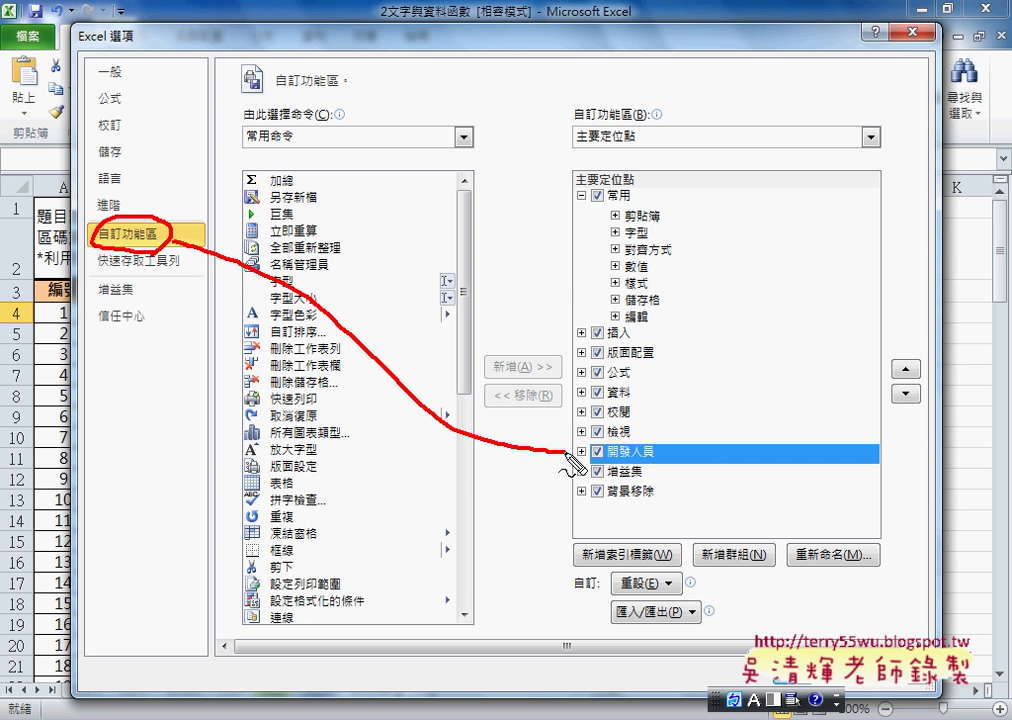
drag(568, 456, 668, 466)
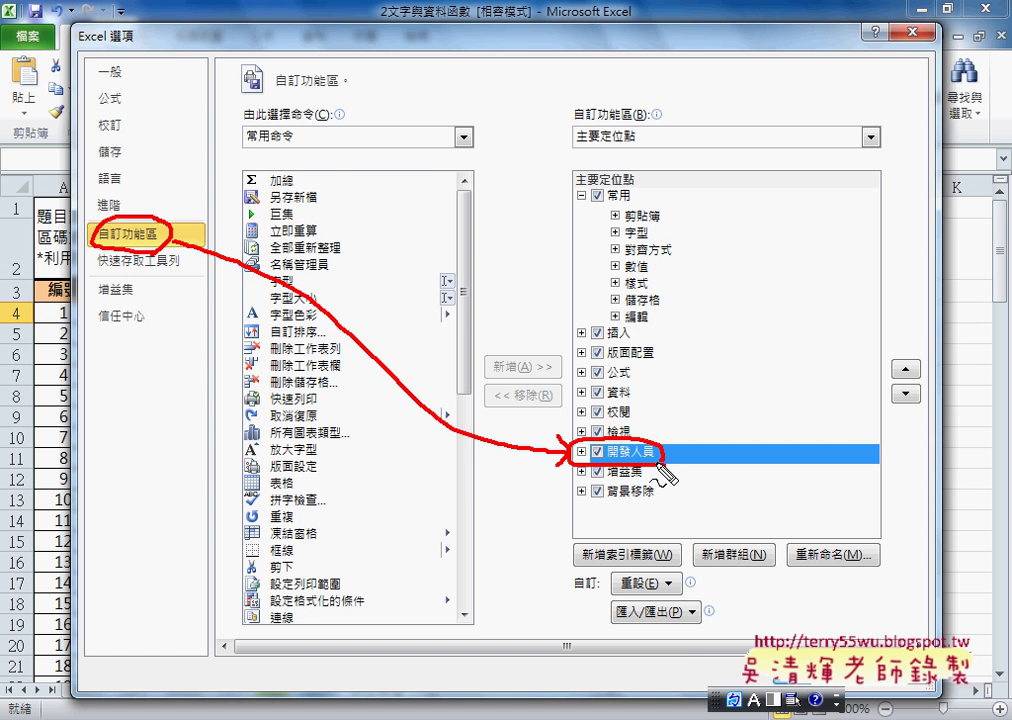
key(Escape)
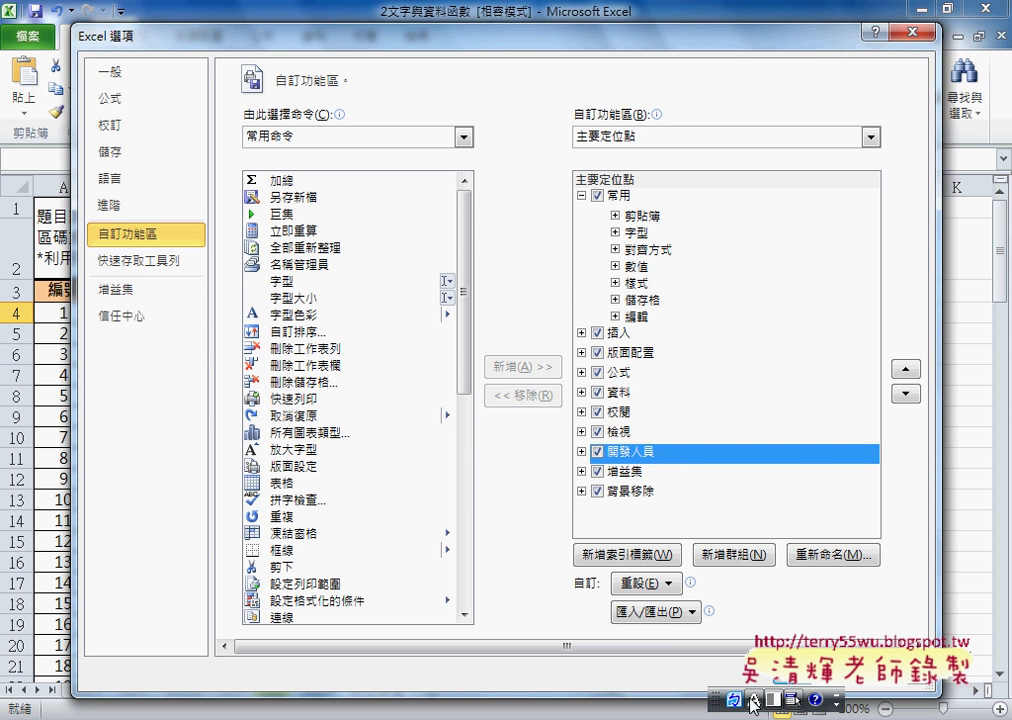
key(Return)
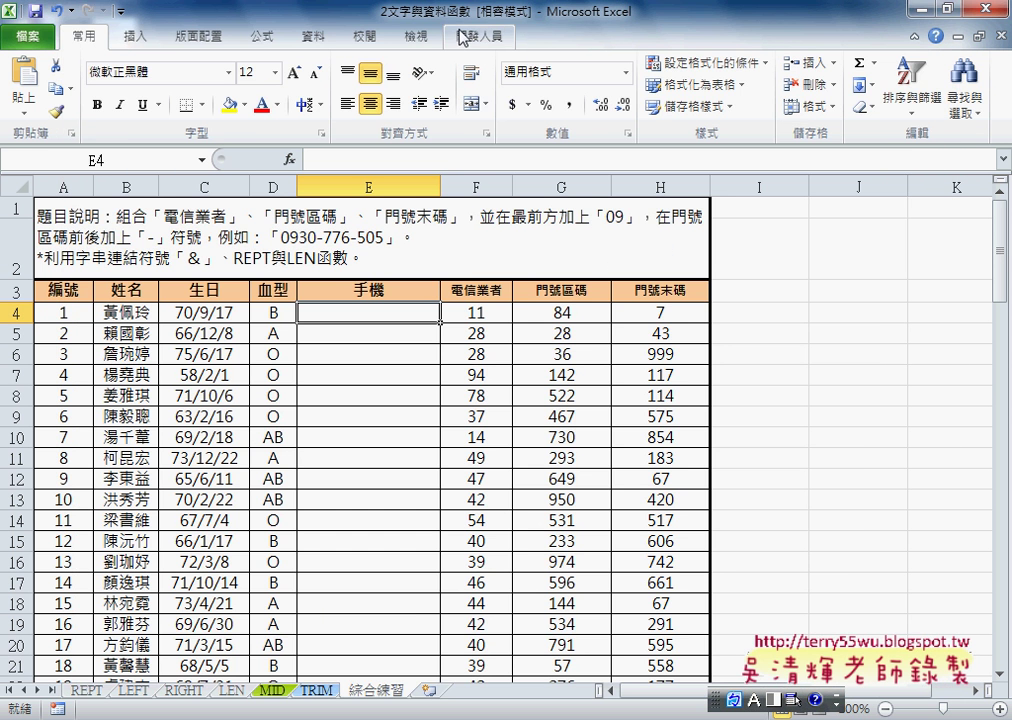
Step: Launch the Visual Basic editor from the 開發人員 tab
click(464, 37)
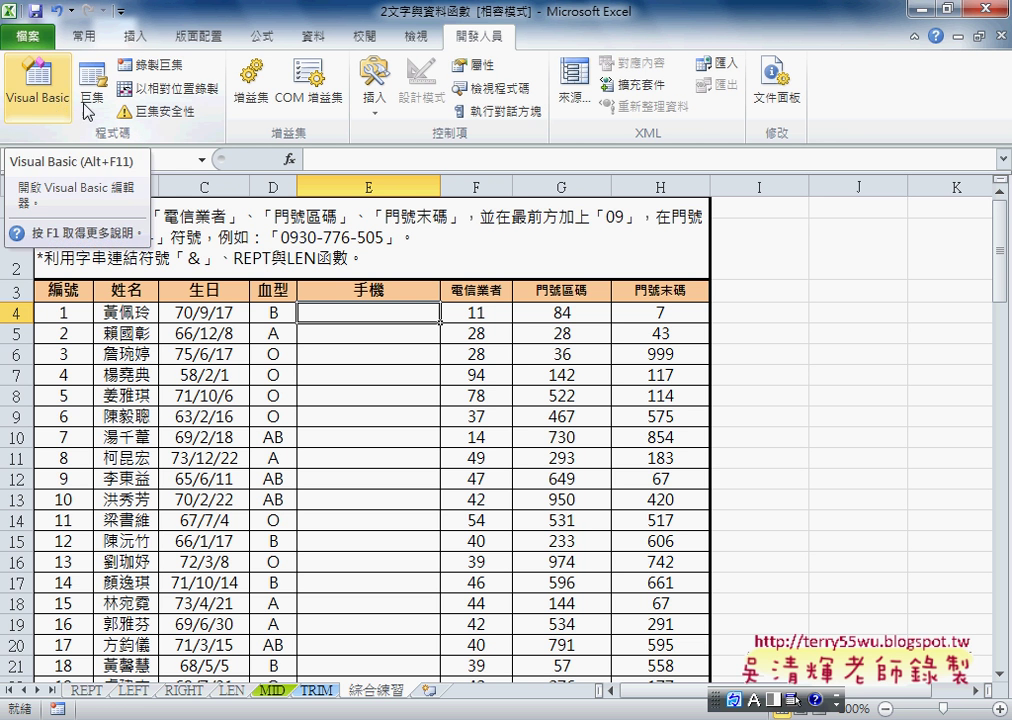
click(126, 13)
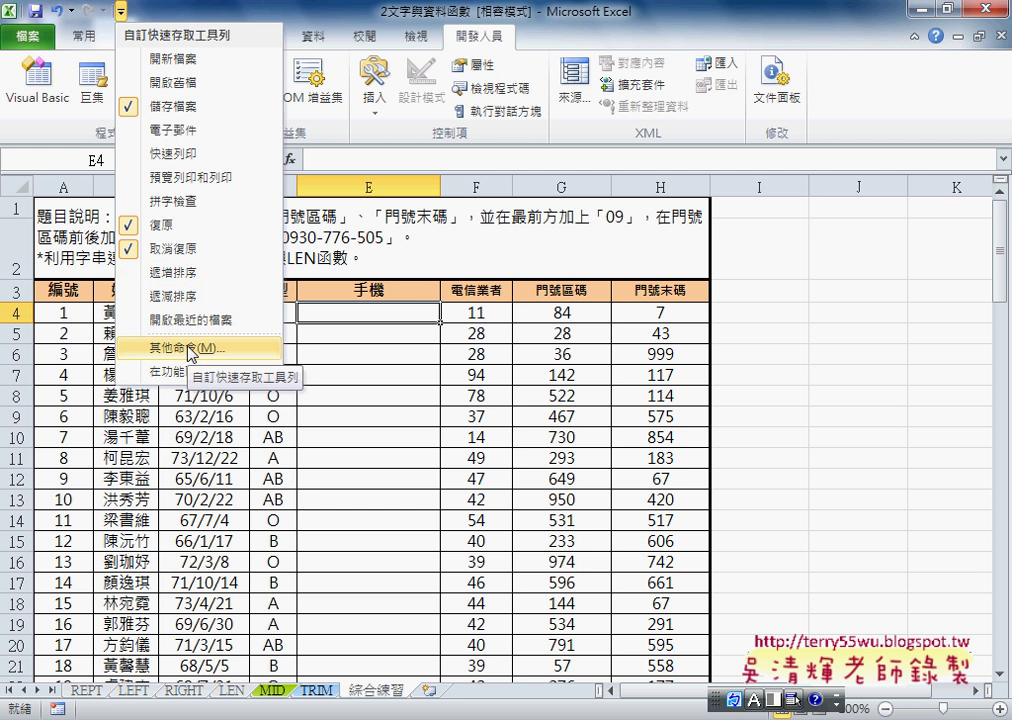
click(47, 100)
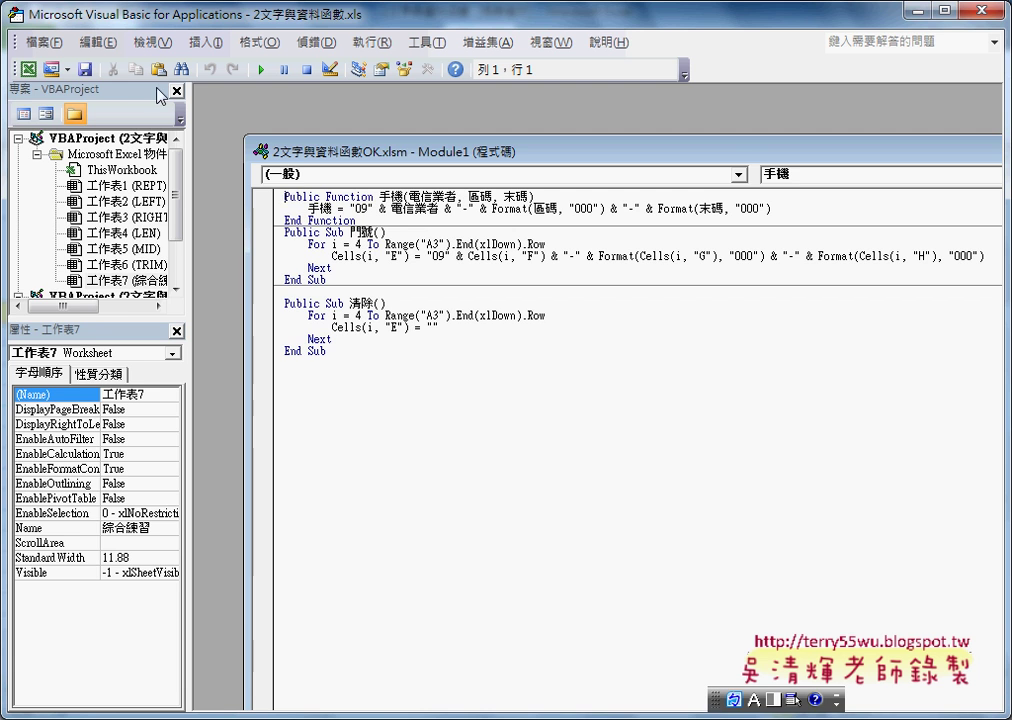
Step: Arrange the editor beside the sheet, lengthen the project tree and close the Module1 code window
drag(262, 34, 373, 46)
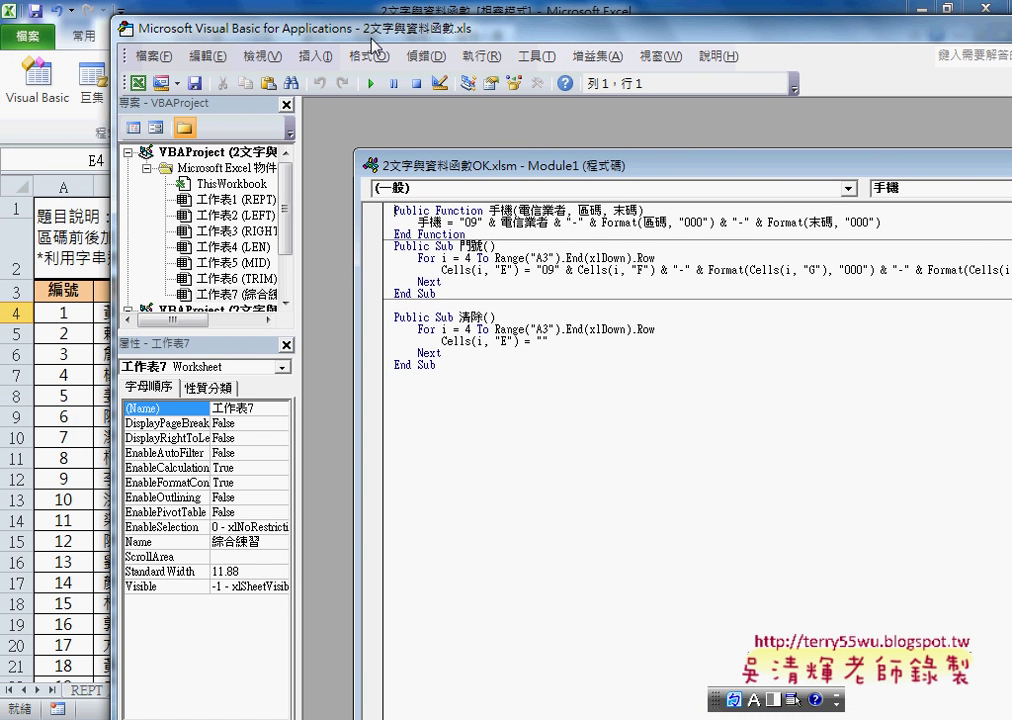
drag(463, 177, 418, 118)
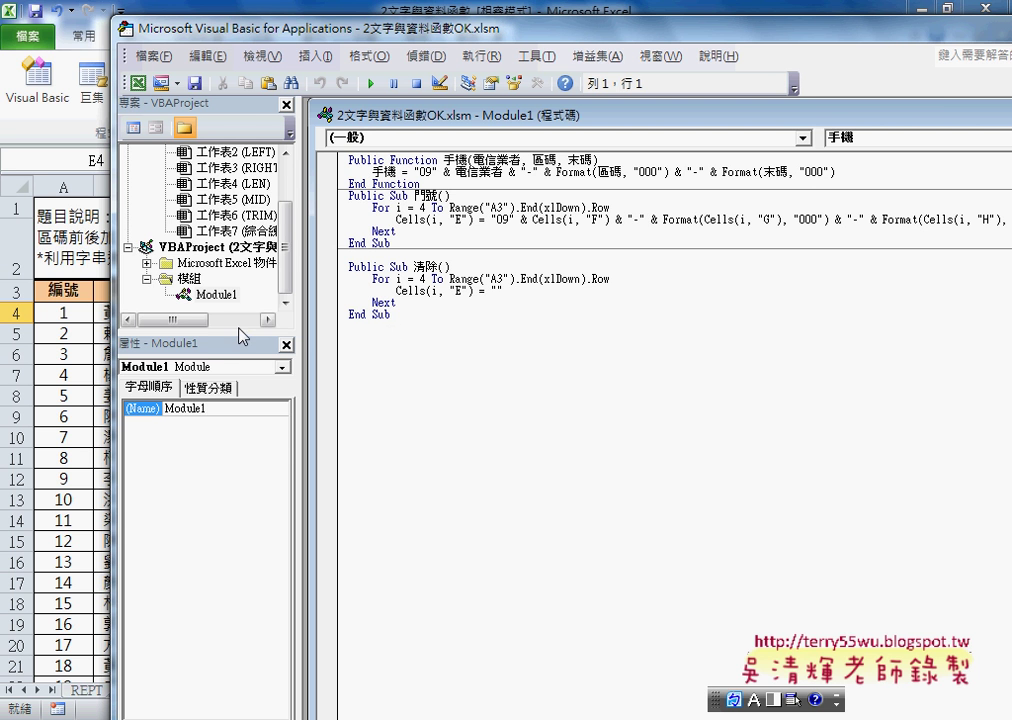
drag(239, 334, 228, 478)
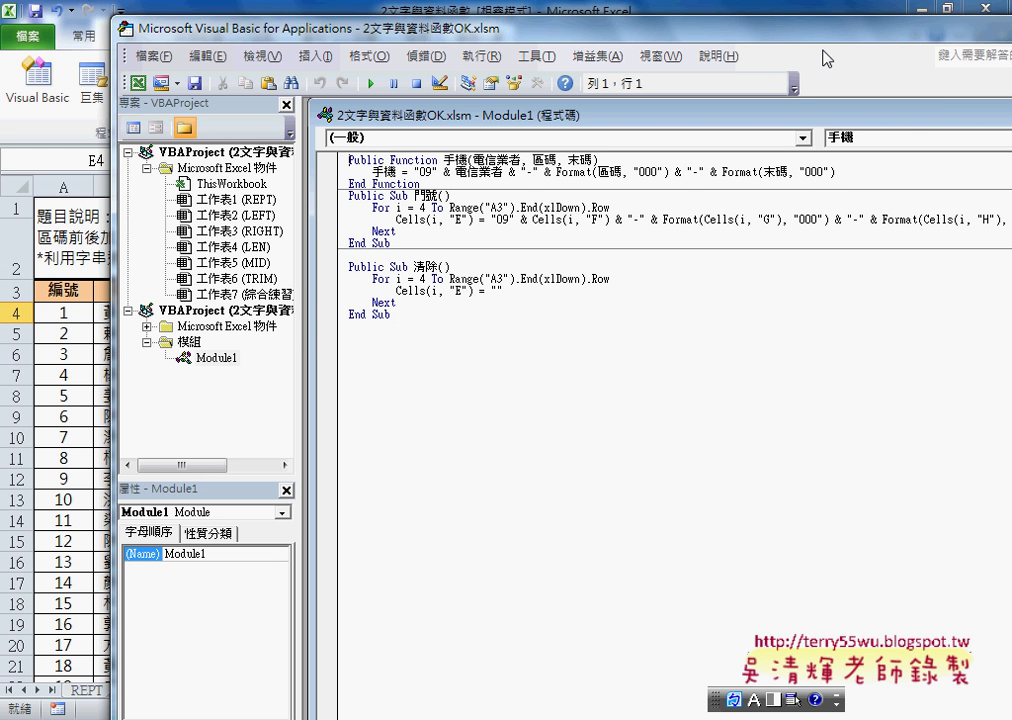
drag(636, 28, 470, 30)
double_click(640, 117)
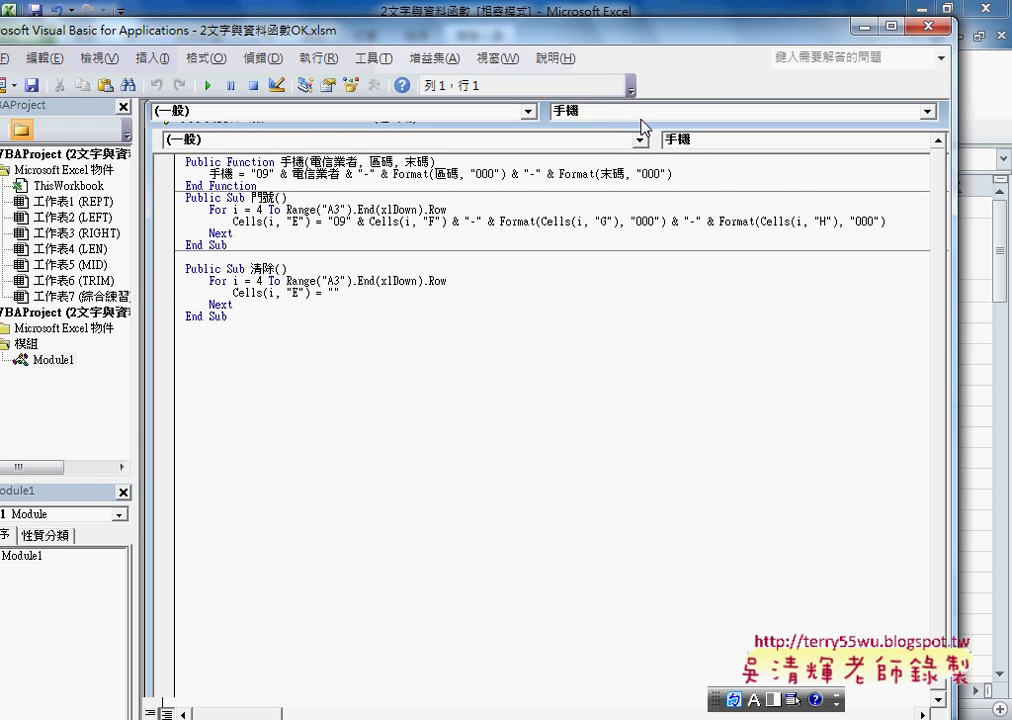
click(910, 96)
drag(387, 38, 567, 38)
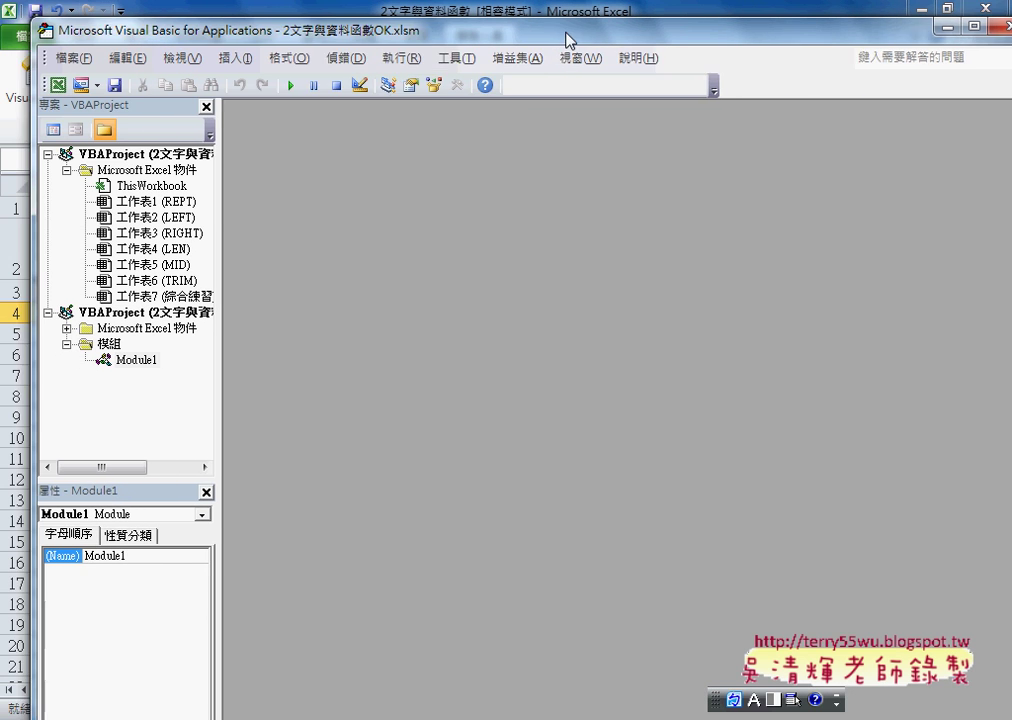
Step: Select the .xls workbook's VBAProject and mark its Microsoft Excel 物件 folder for viewers
click(258, 155)
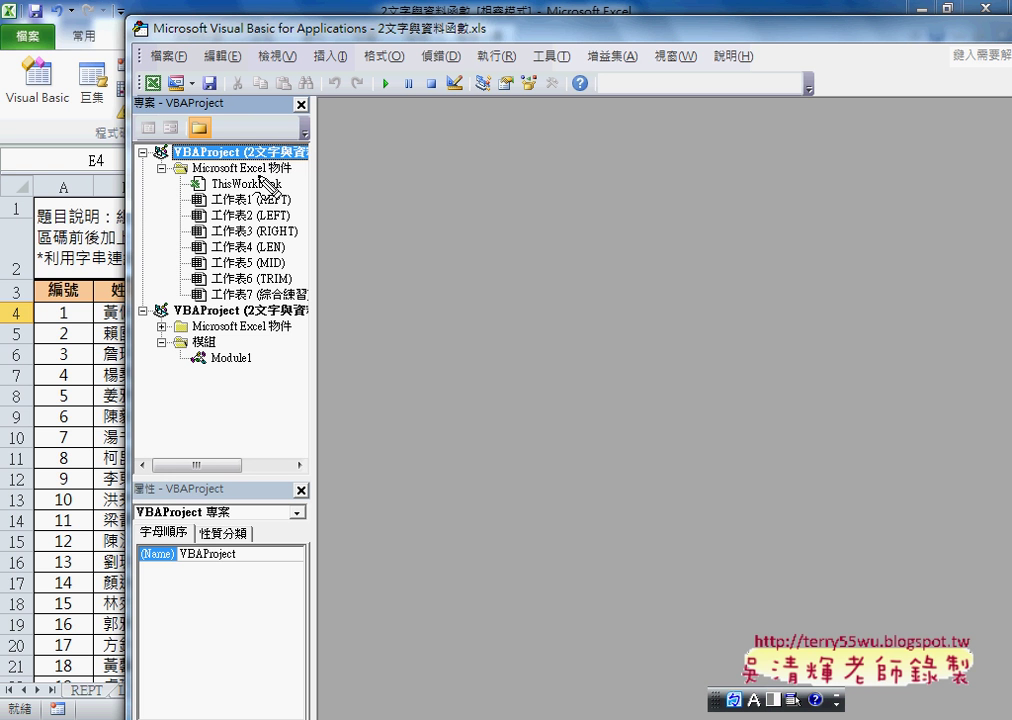
mouse_move(290, 167)
mouse_down()
mouse_move(163, 170)
mouse_move(275, 178)
mouse_up()
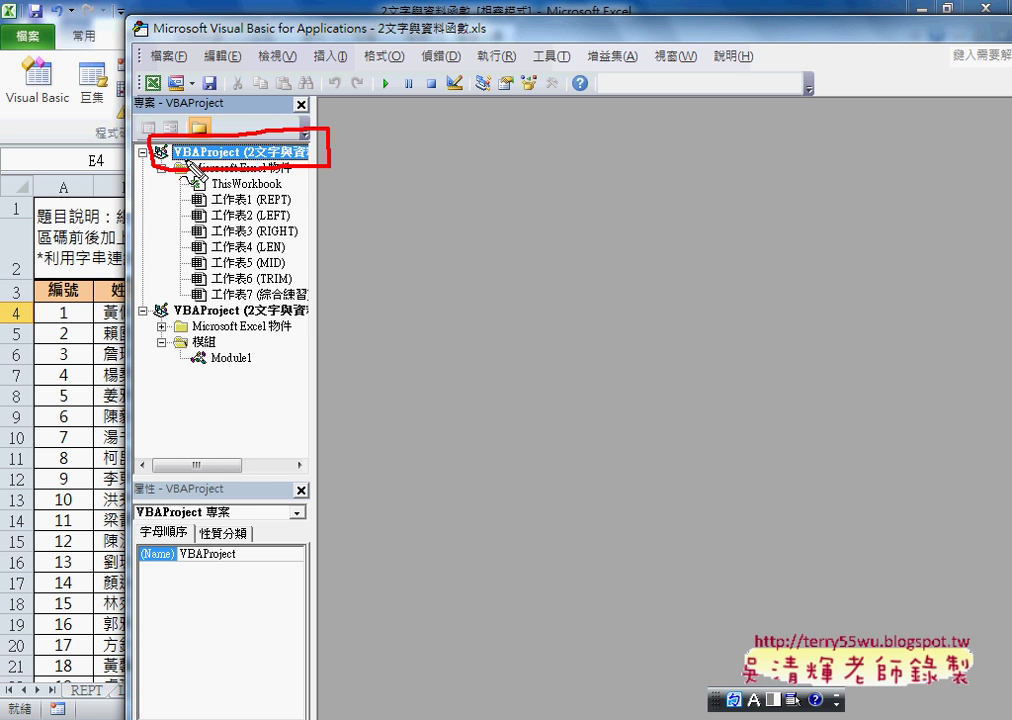
mouse_move(300, 156)
mouse_down()
mouse_move(268, 160)
mouse_move(314, 172)
mouse_up()
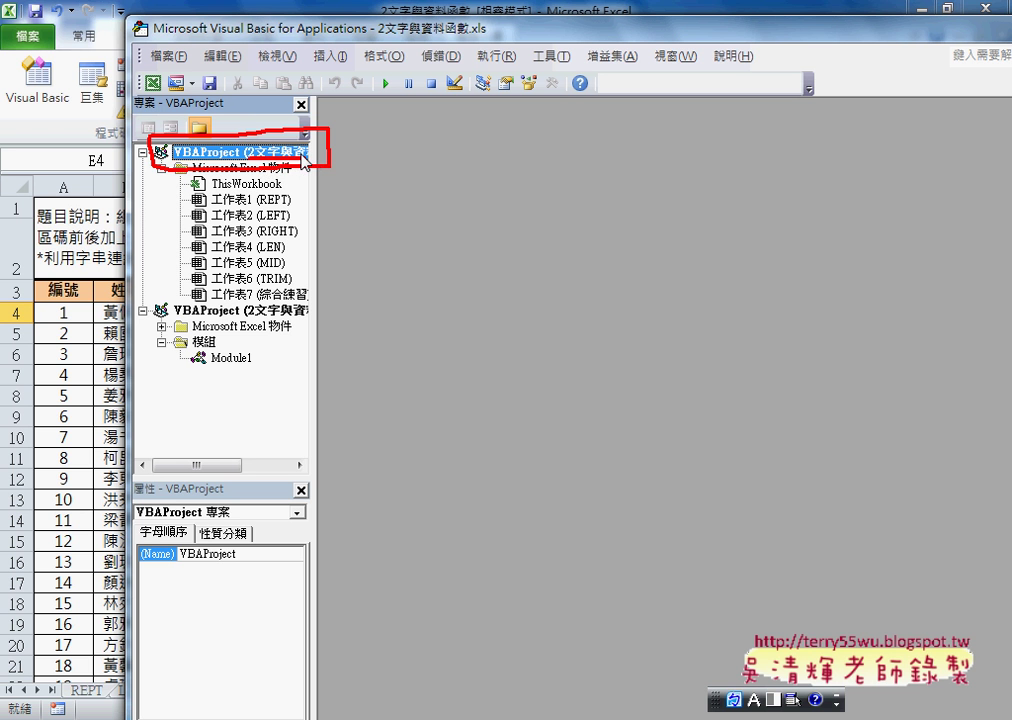
key(Escape)
Step: Show the project's 插入 > 模組 menu and annotate it for viewers
right_click(303, 160)
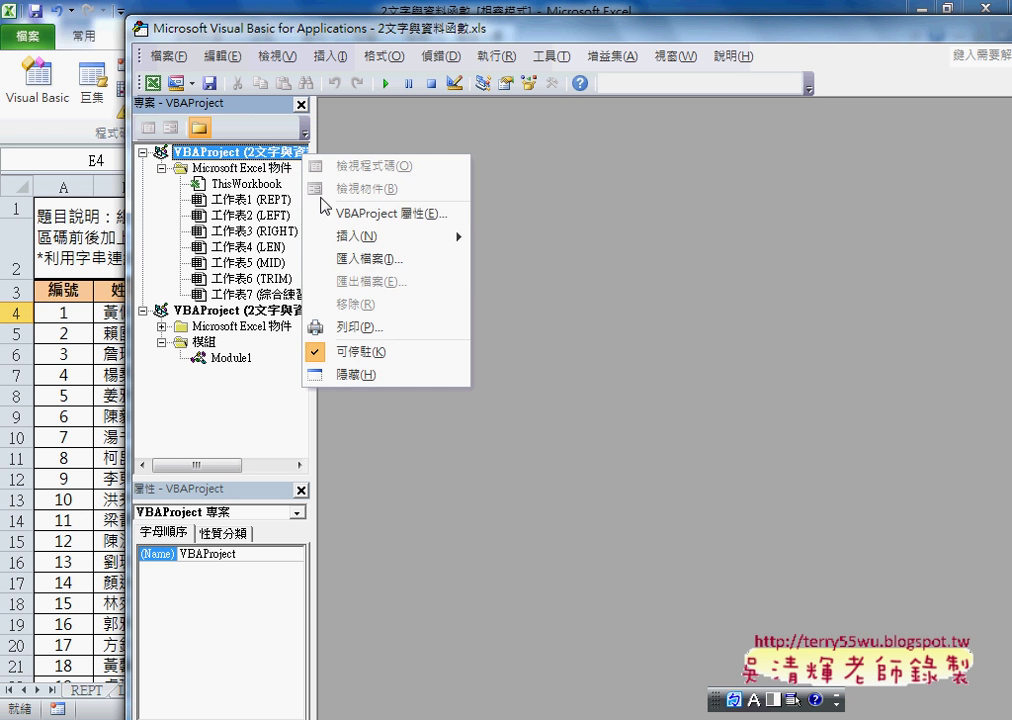
mouse_move(348, 236)
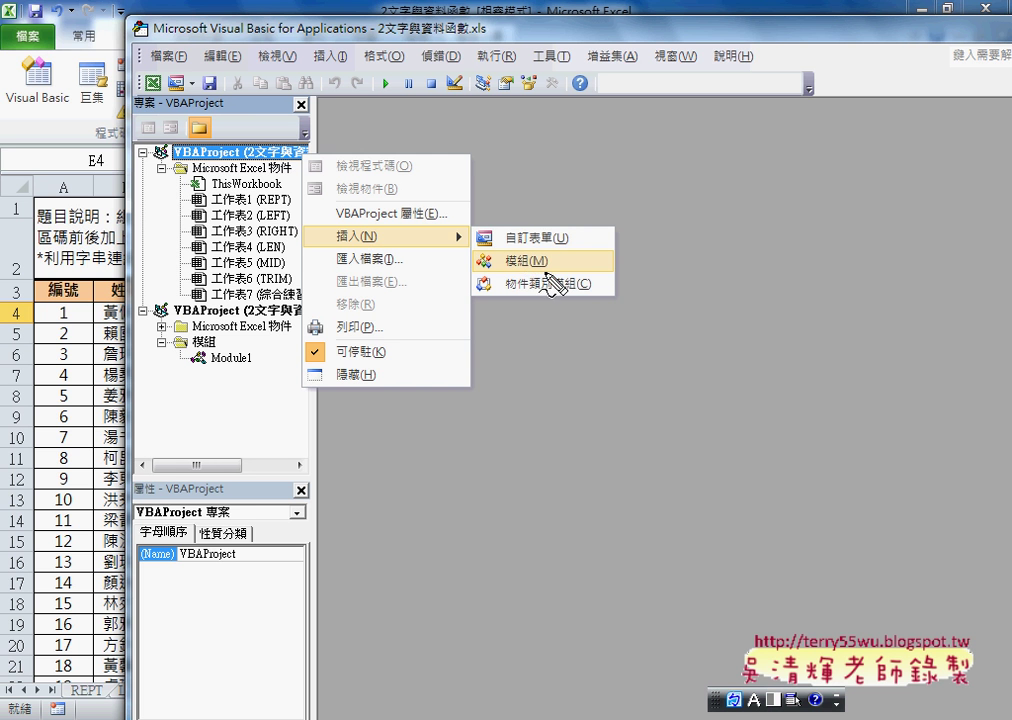
key(ctrl+2)
drag(545, 252, 548, 262)
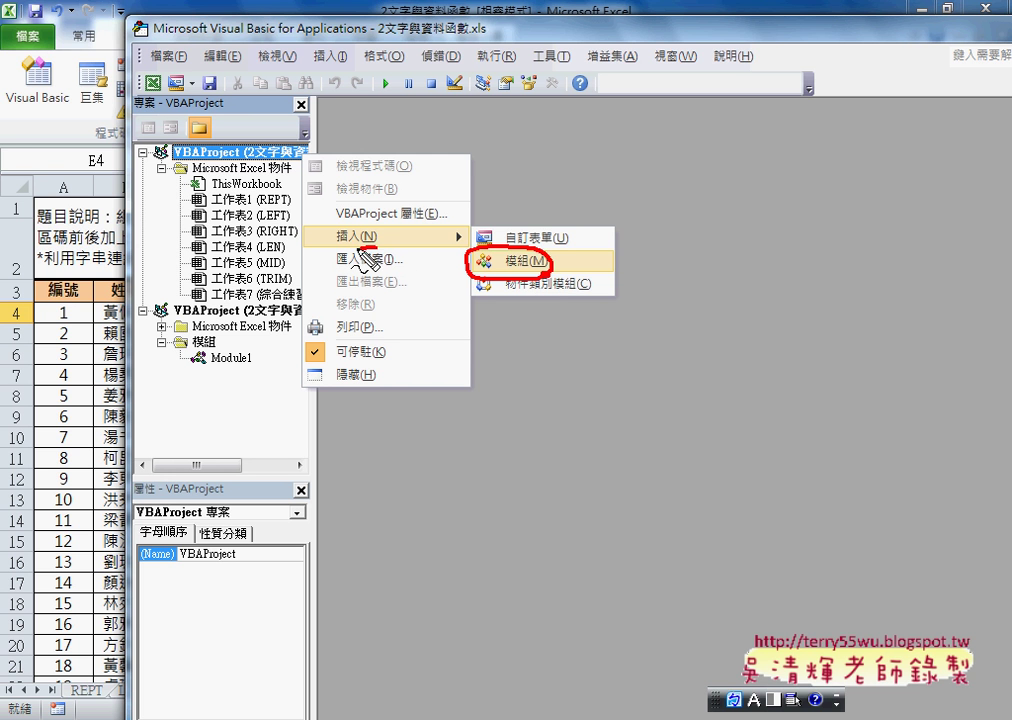
drag(343, 233, 372, 258)
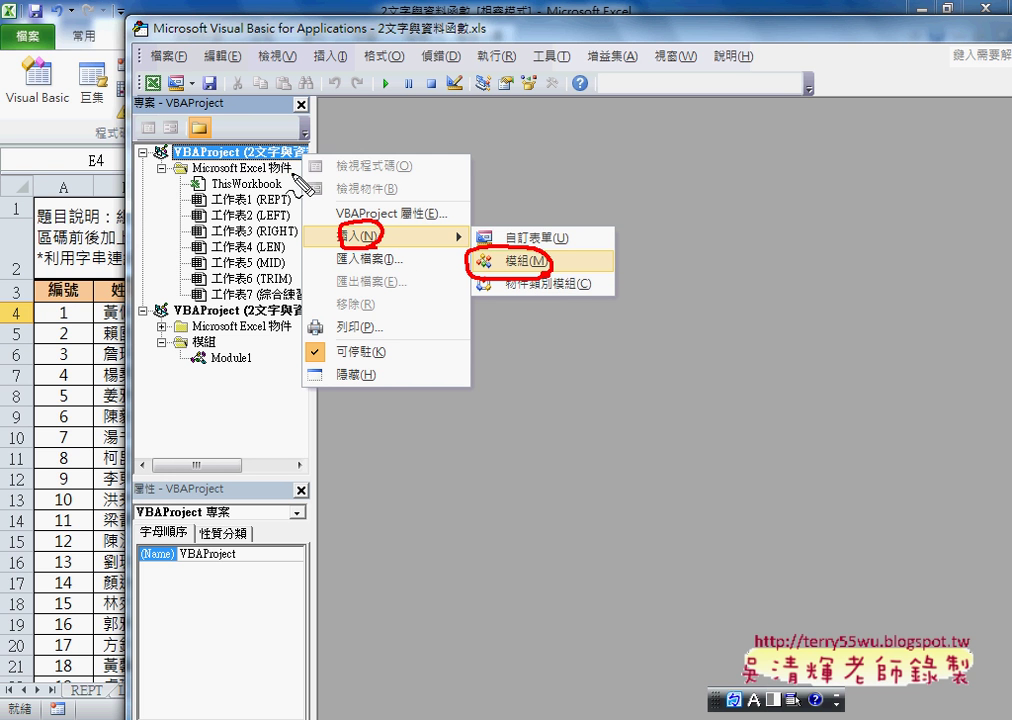
mouse_move(288, 172)
mouse_down()
mouse_move(335, 240)
mouse_move(425, 298)
mouse_up()
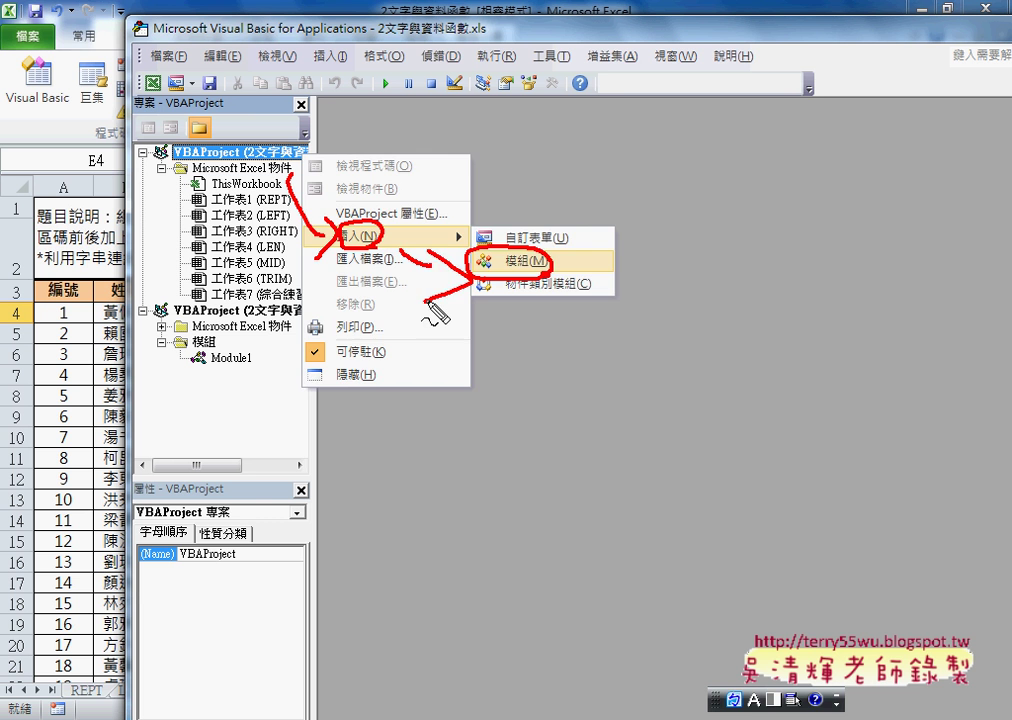
key(Escape)
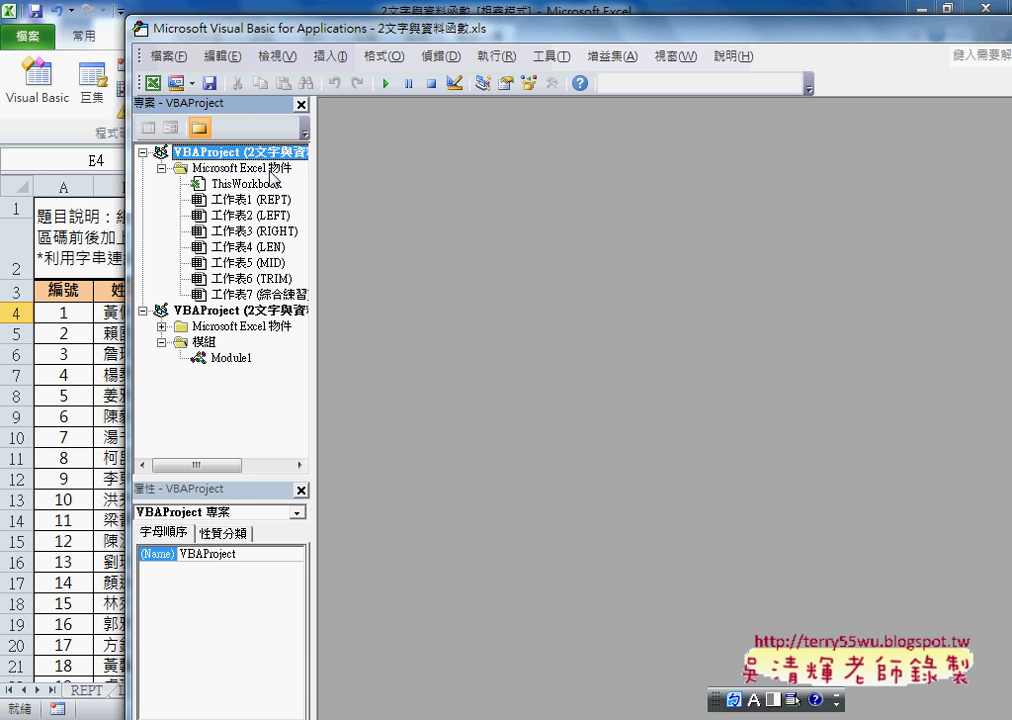
Step: Insert a new module via 插入 > 模組 and move the editor aside to show the worksheet
right_click(279, 163)
mouse_move(323, 246)
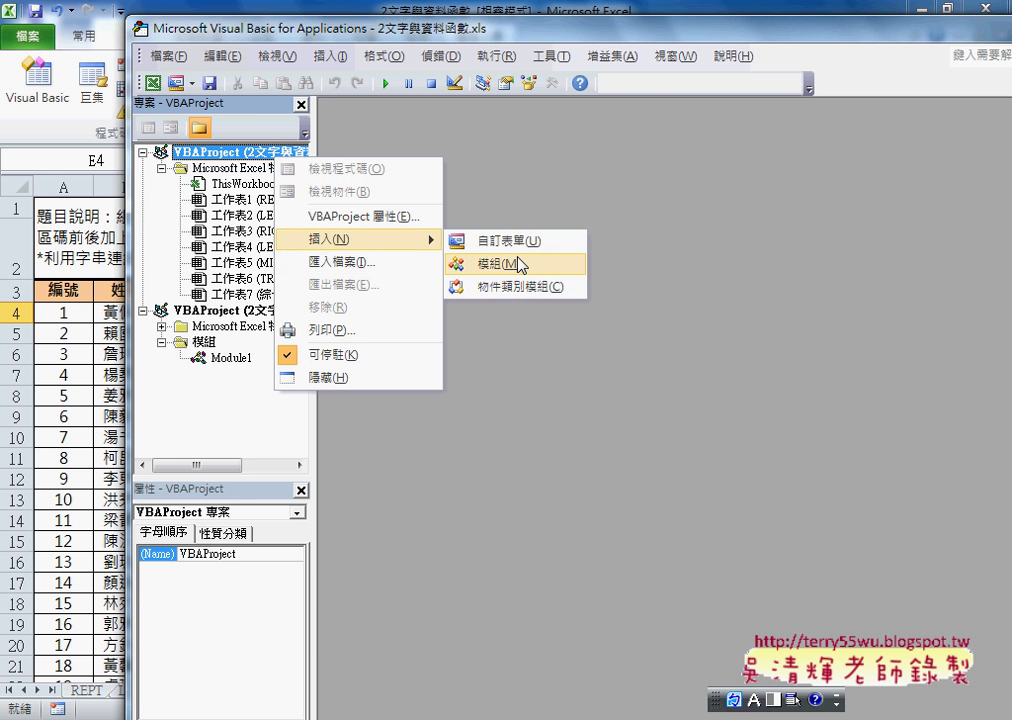
click(522, 263)
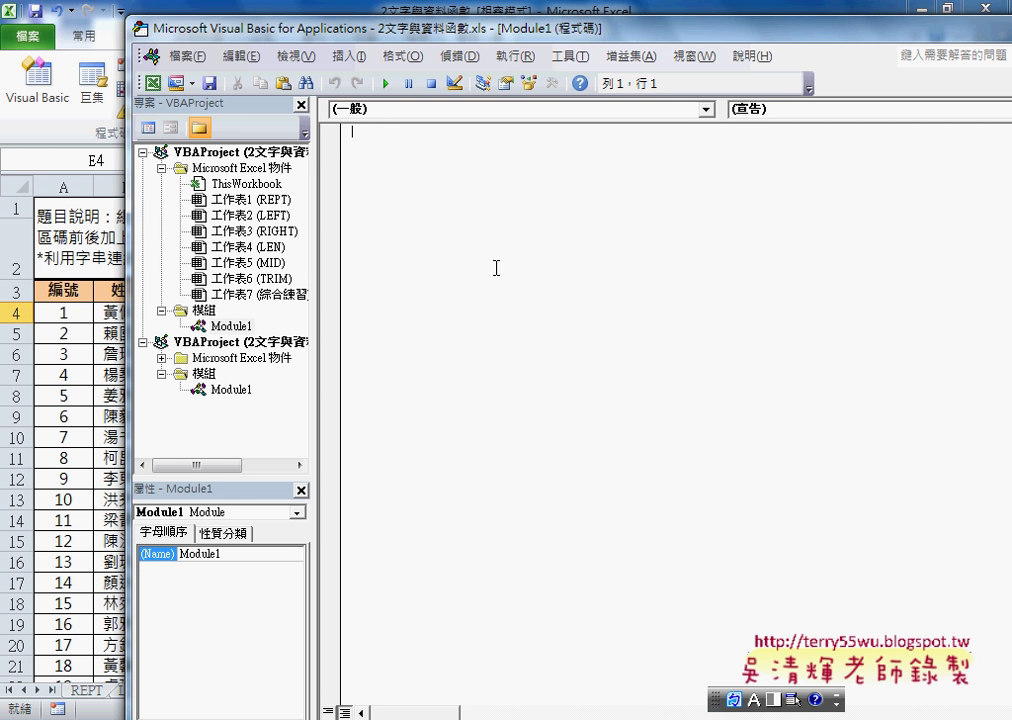
mouse_move(276, 30)
mouse_down()
mouse_move(406, 72)
mouse_move(555, 58)
mouse_move(553, 47)
mouse_up()
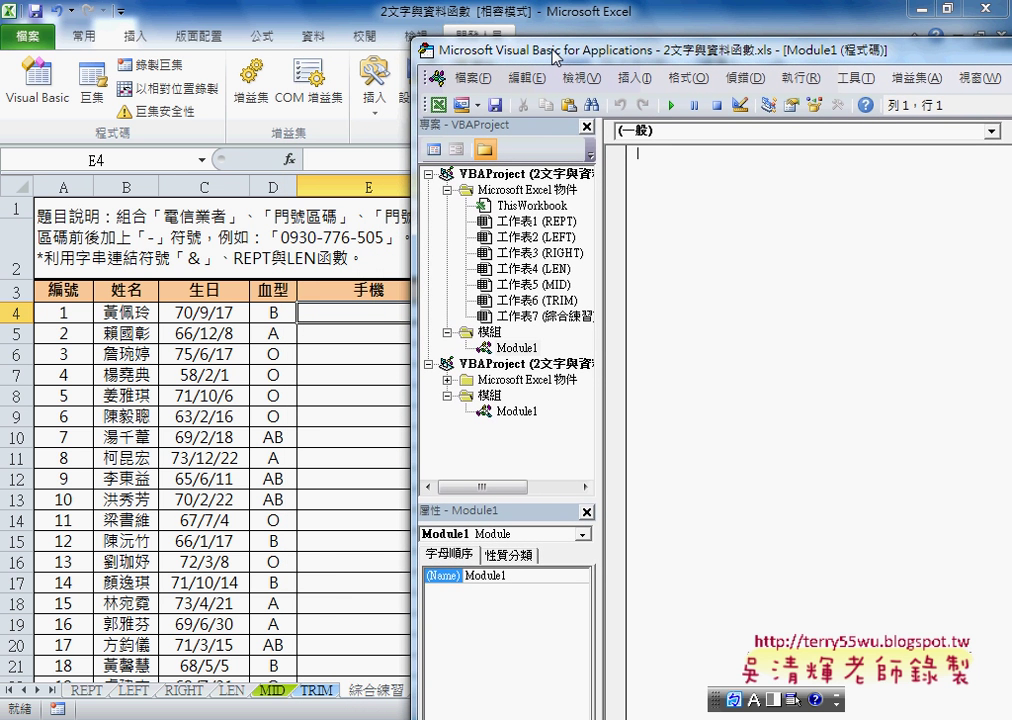
Step: Check that the records run from A4 to number 100 in A103, then return to A3
click(298, 311)
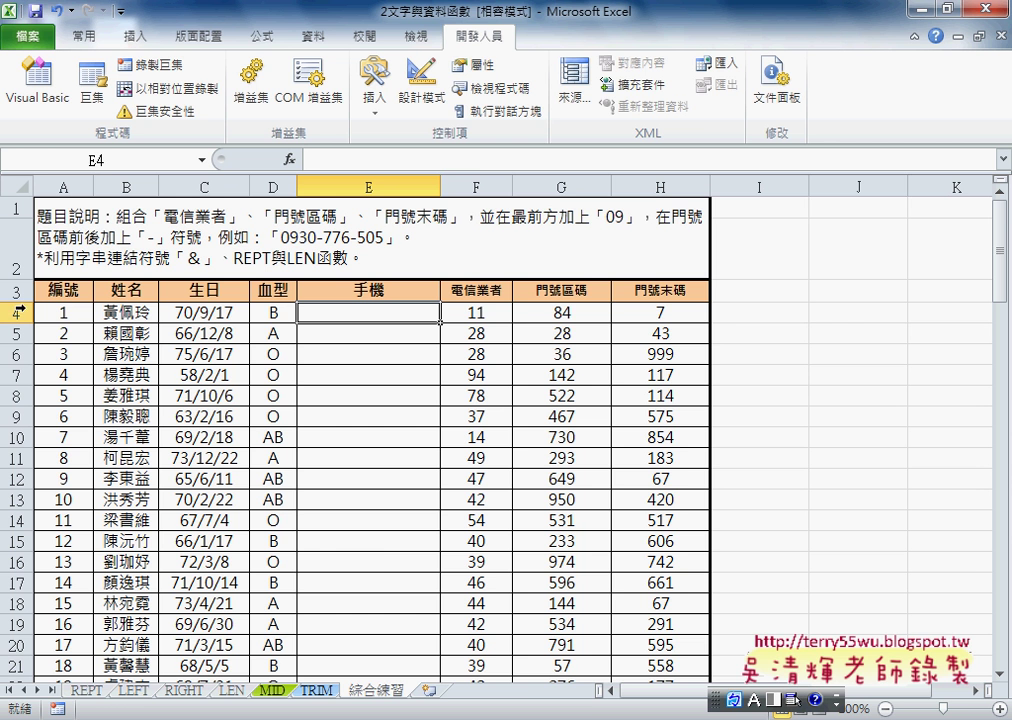
click(14, 311)
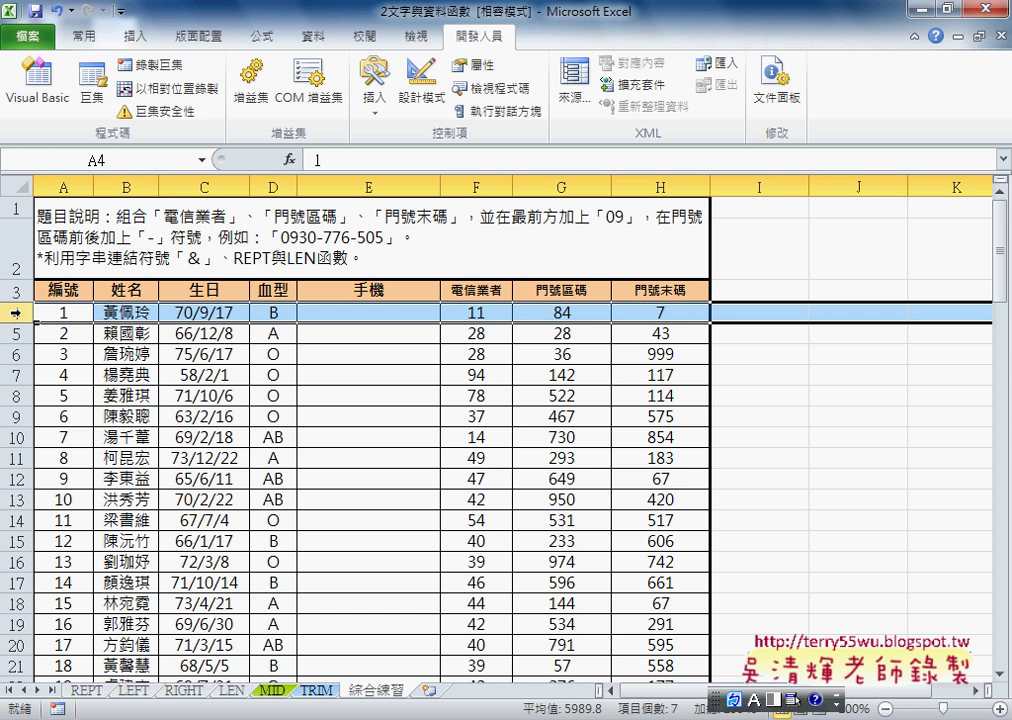
click(54, 316)
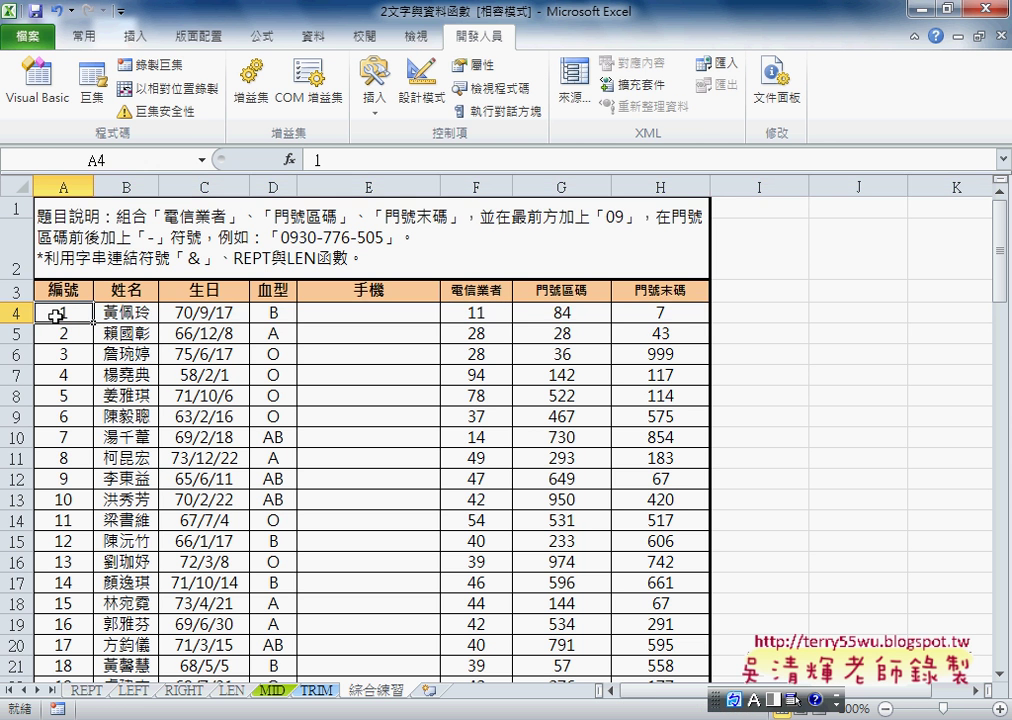
key(ctrl+Down)
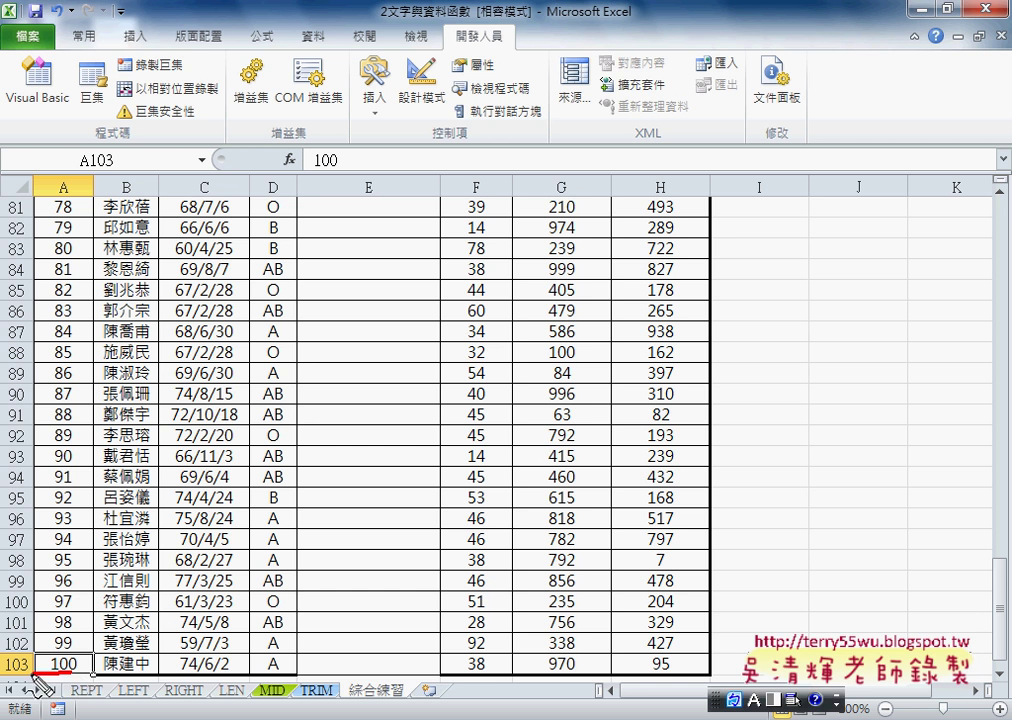
mouse_move(3, 655)
mouse_down()
mouse_move(75, 672)
mouse_move(24, 686)
mouse_up()
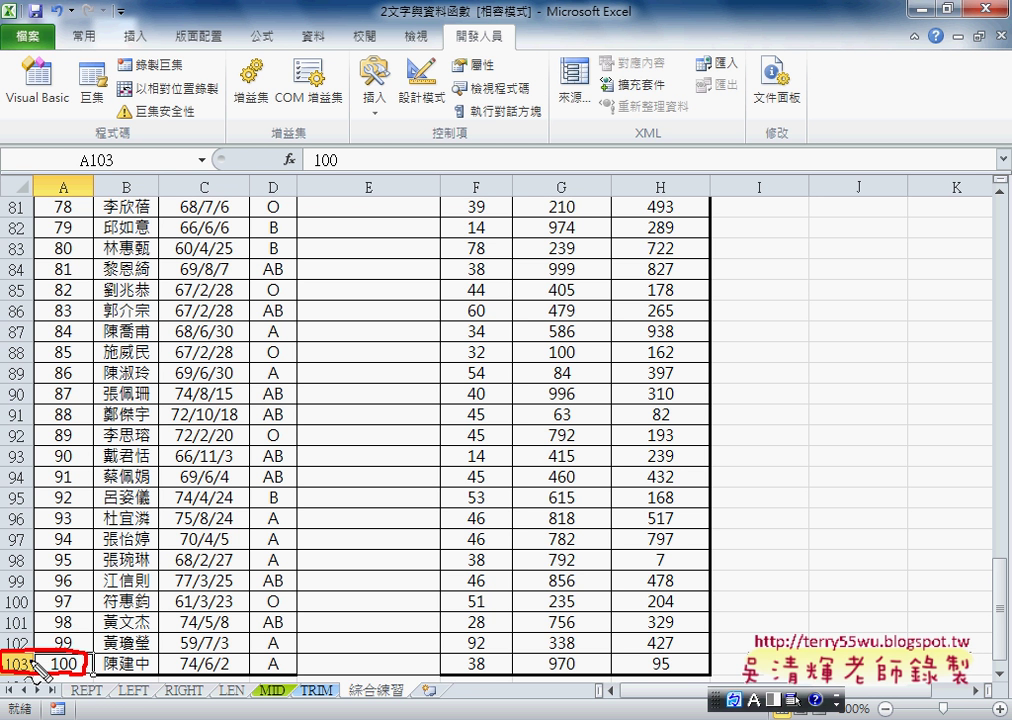
key(Escape)
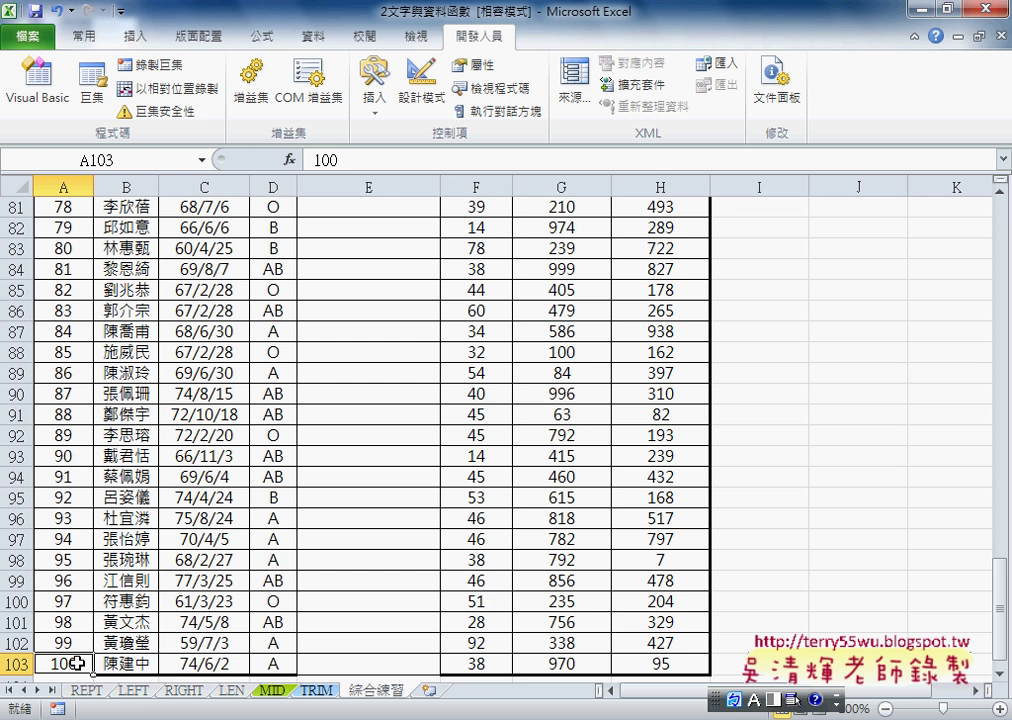
key(ctrl+Up)
scroll(383, 427, up, 1)
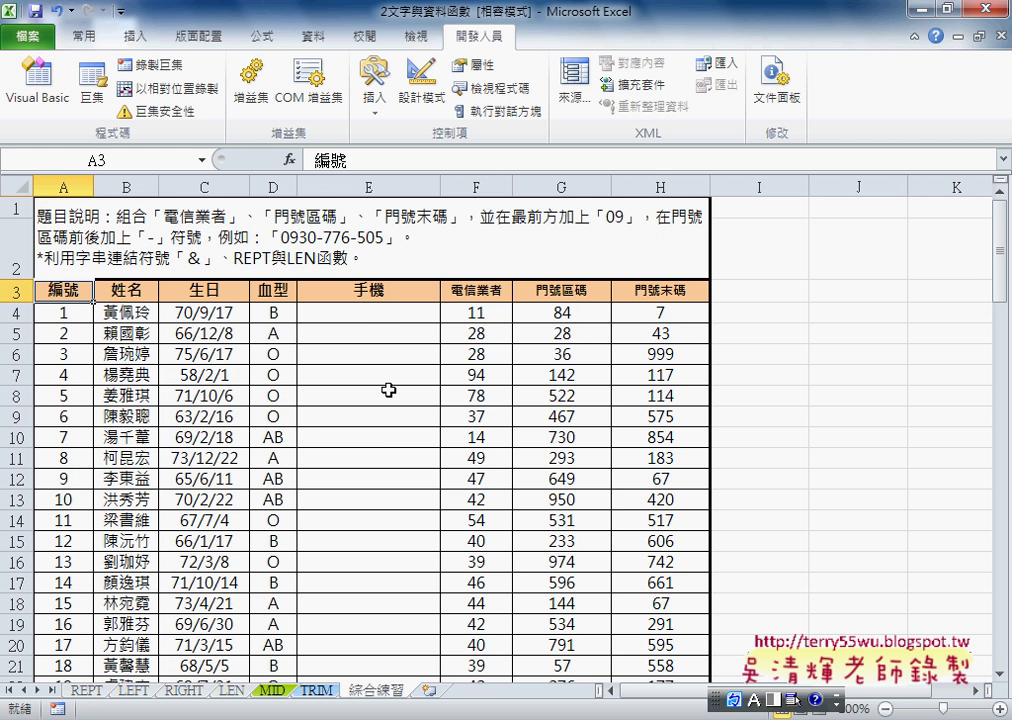
click(373, 314)
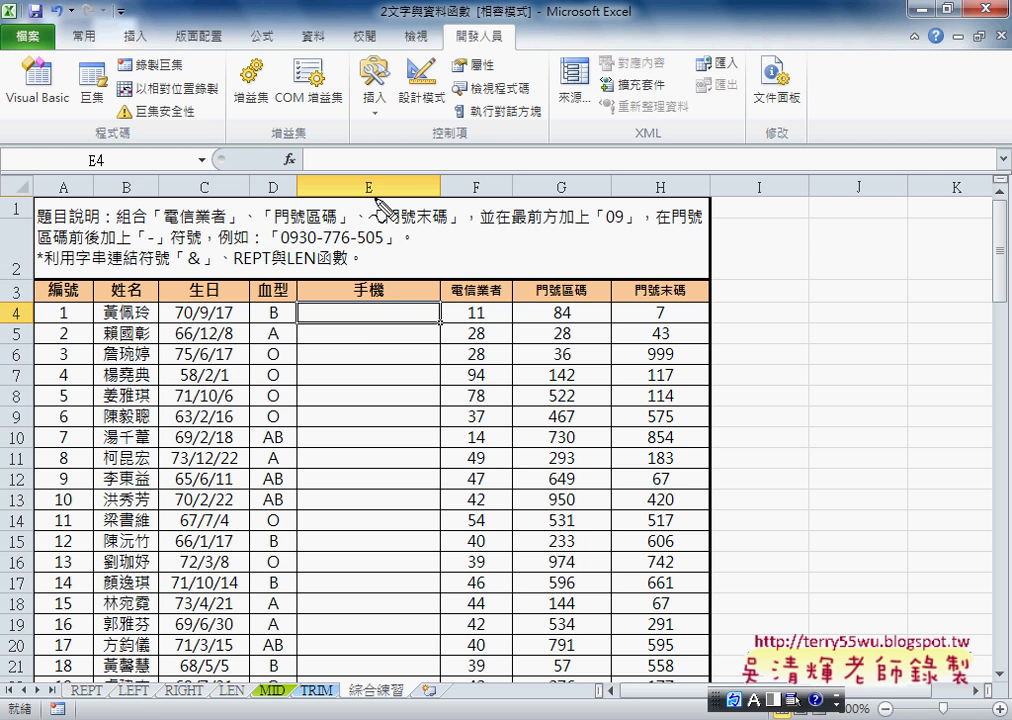
drag(378, 172, 374, 170)
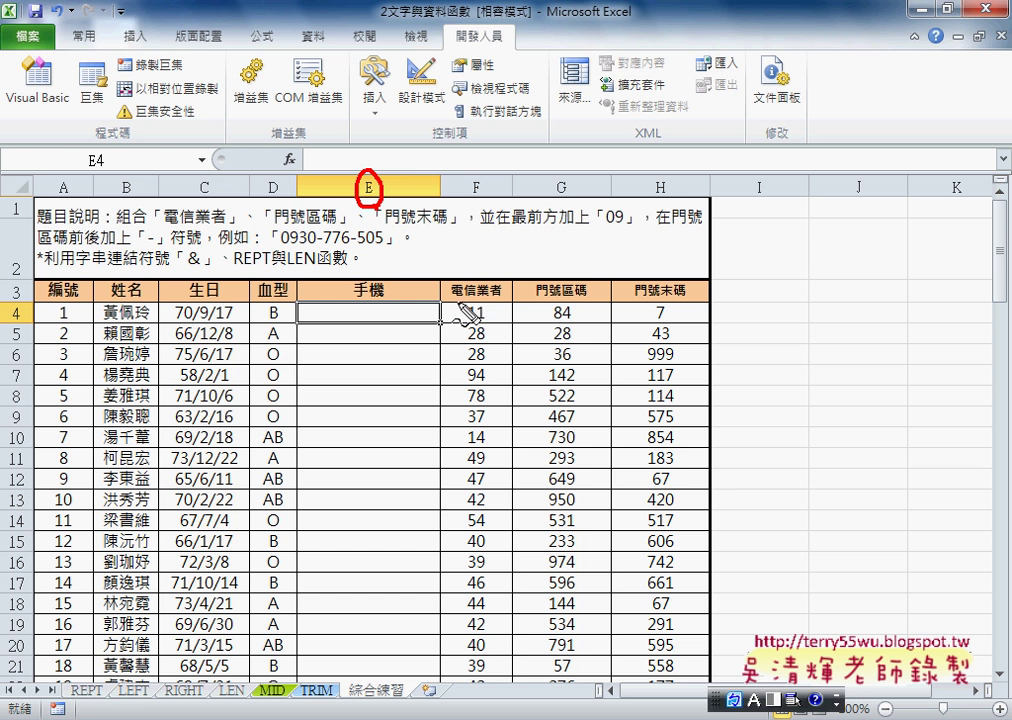
drag(452, 298, 505, 298)
drag(474, 170, 470, 192)
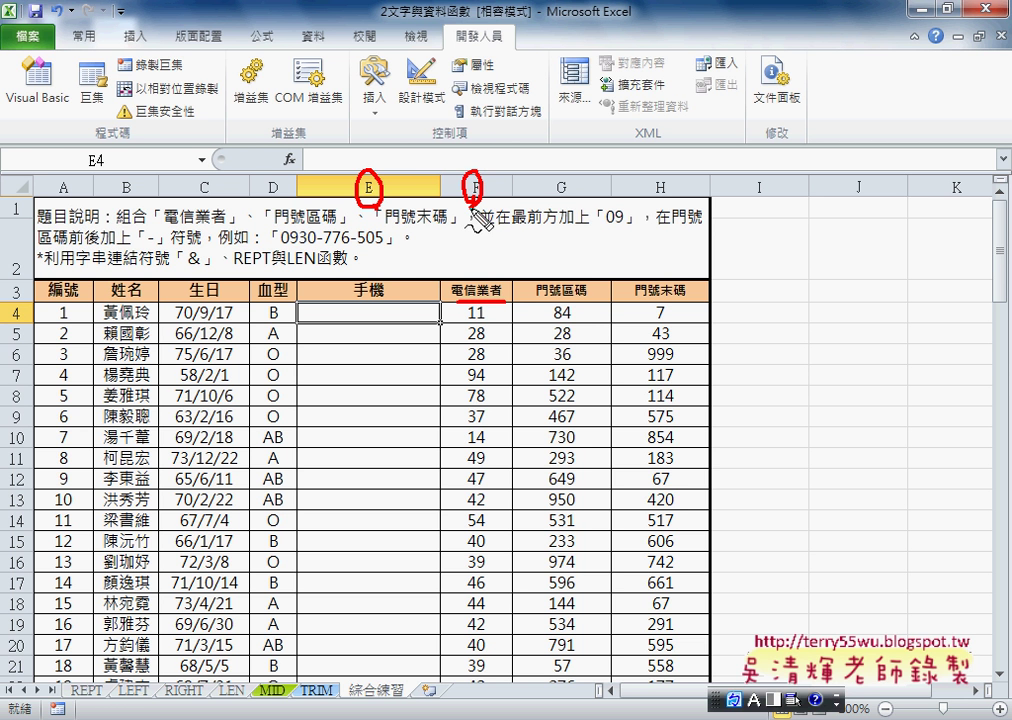
drag(560, 298, 587, 298)
drag(570, 176, 578, 205)
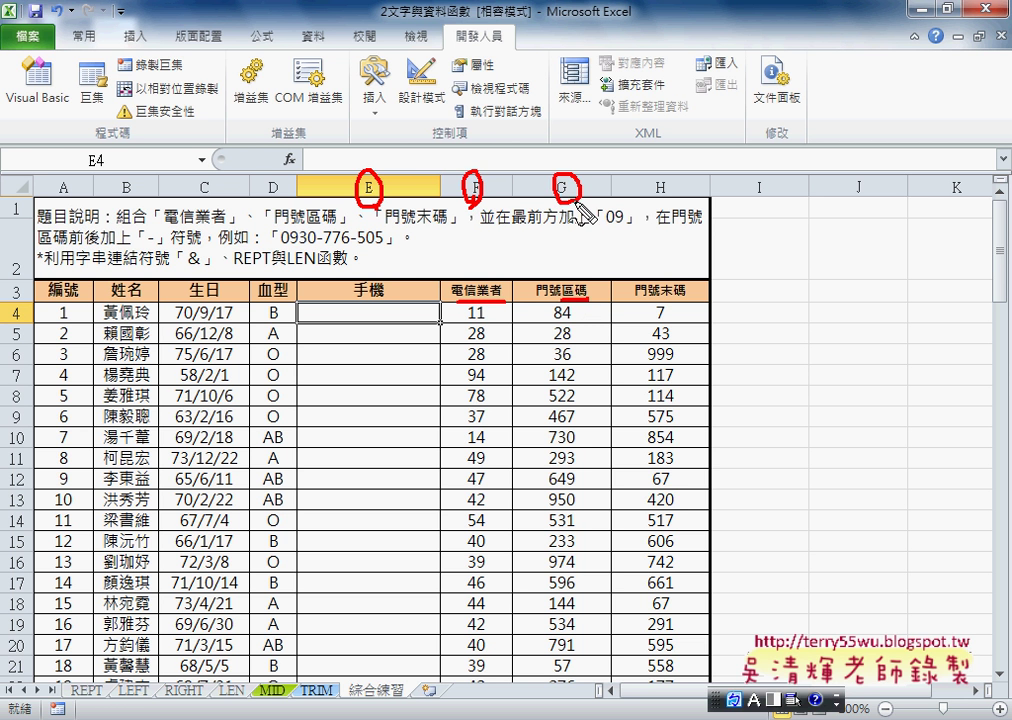
drag(664, 298, 694, 298)
drag(658, 176, 652, 191)
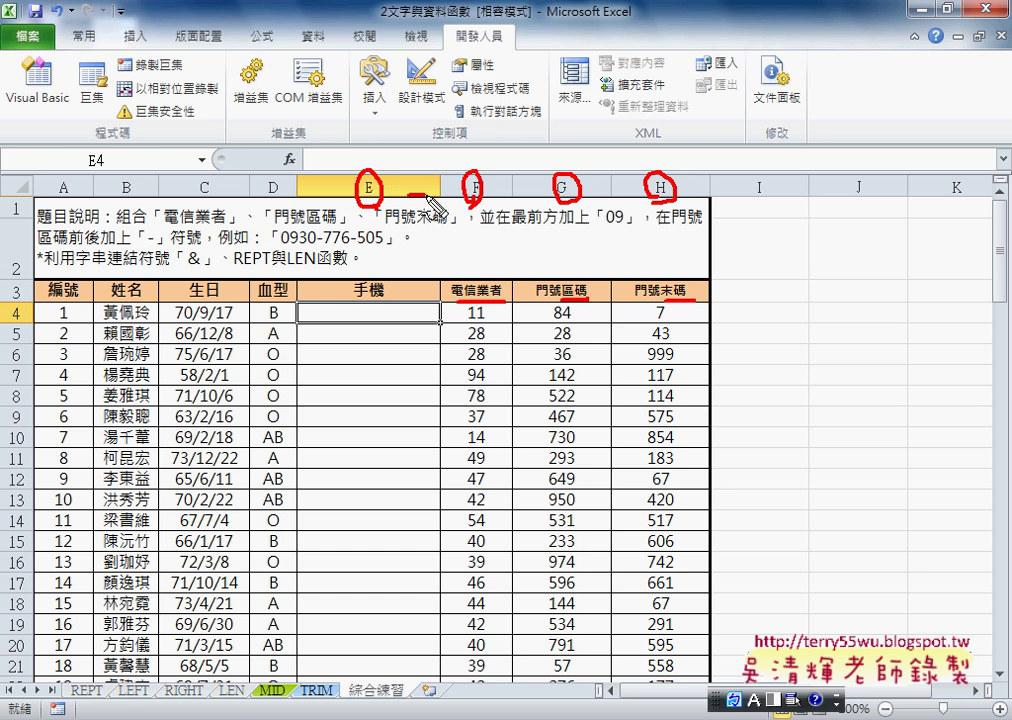
drag(408, 194, 638, 207)
mouse_move(493, 152)
mouse_down()
mouse_move(385, 157)
mouse_move(407, 152)
mouse_up()
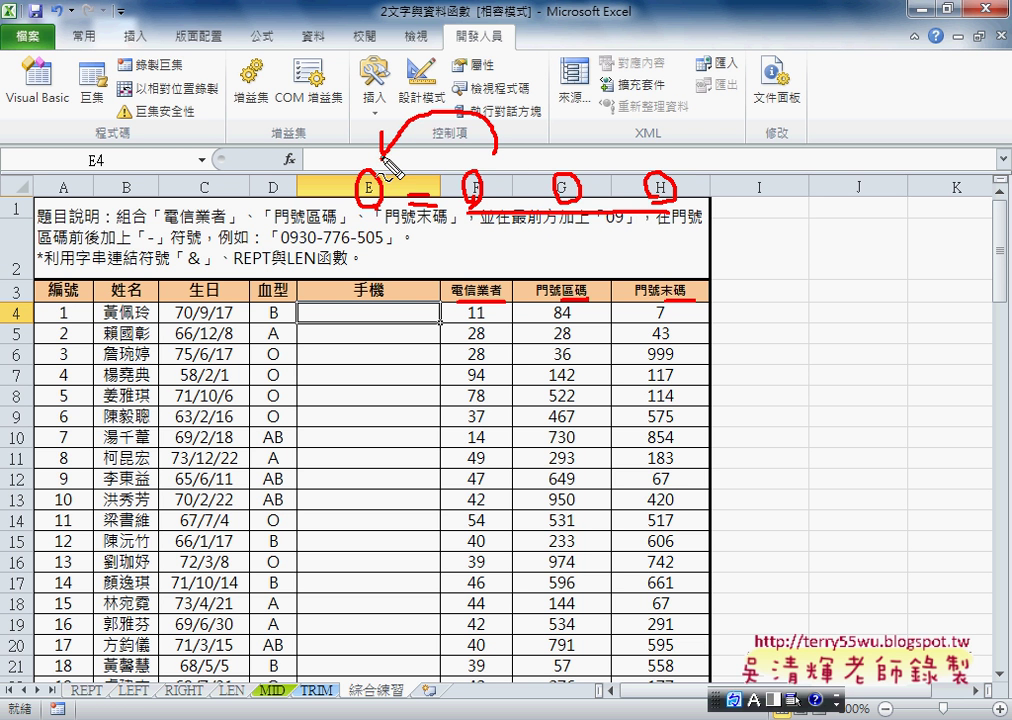
mouse_move(826, 263)
mouse_down()
mouse_move(838, 287)
mouse_move(834, 264)
mouse_up()
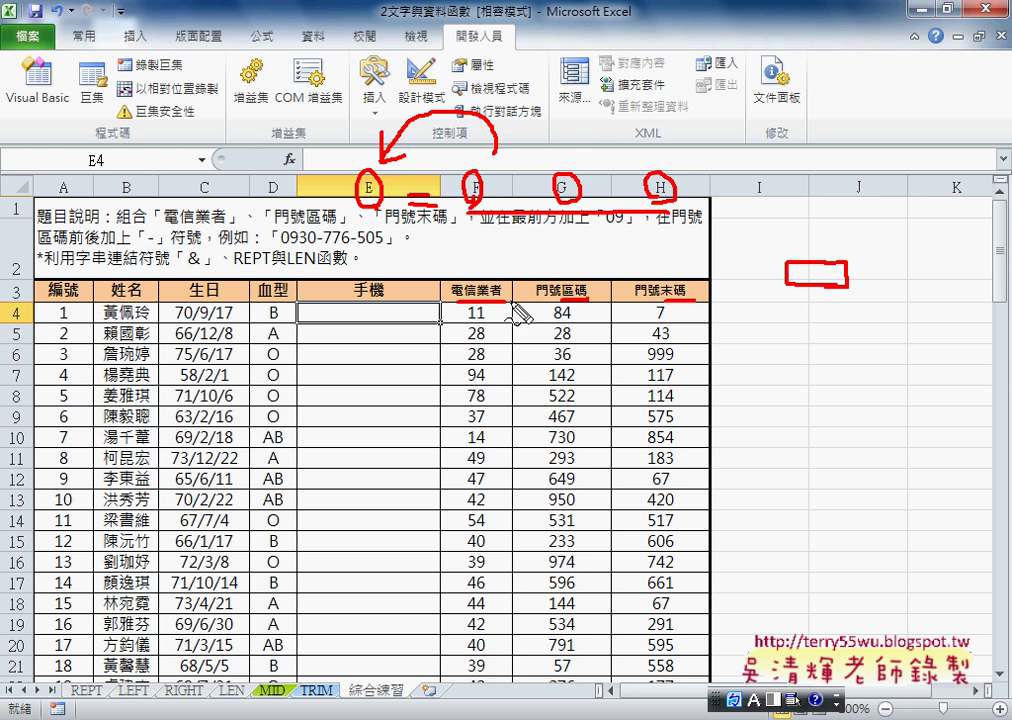
drag(30, 306, 29, 326)
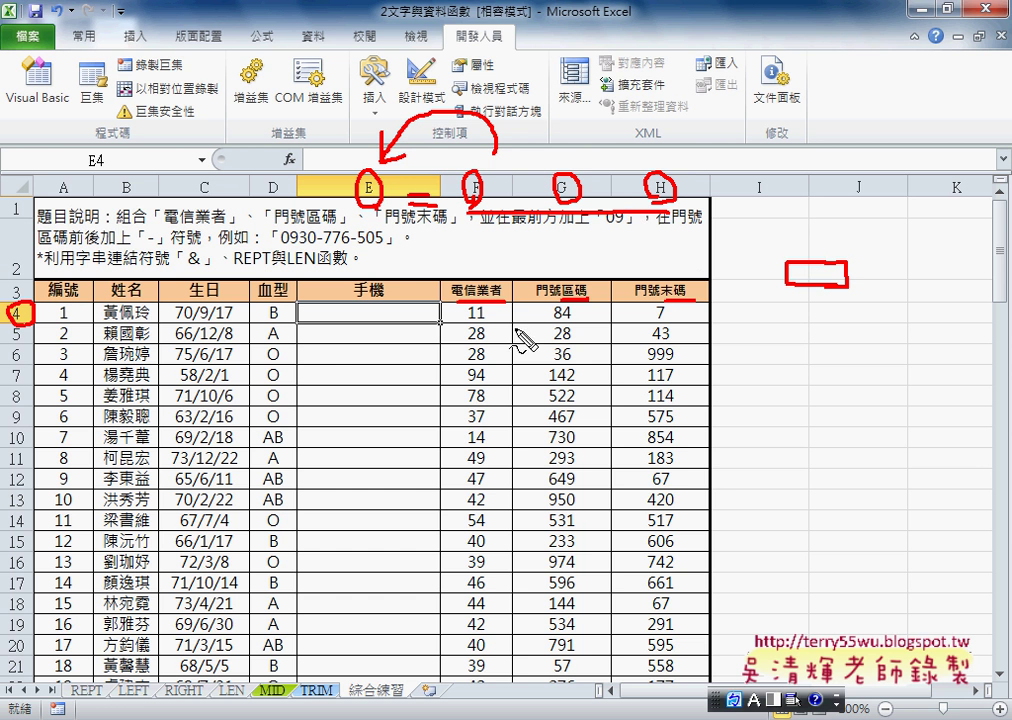
mouse_move(420, 318)
mouse_down()
mouse_move(316, 330)
mouse_move(346, 316)
mouse_move(420, 316)
mouse_move(436, 303)
mouse_up()
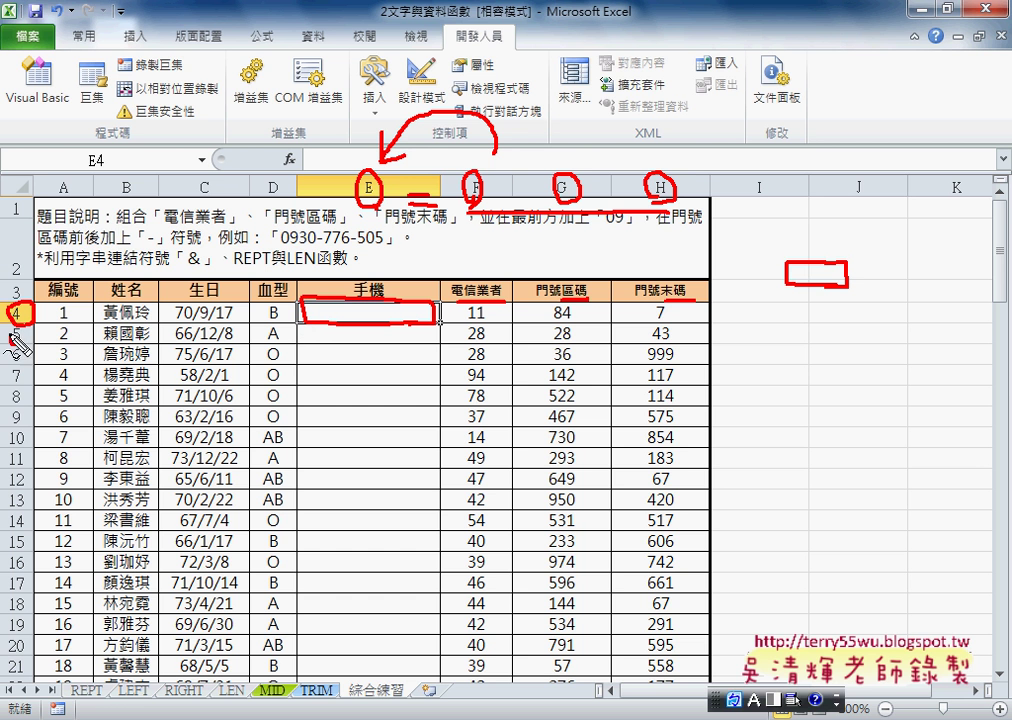
drag(22, 328, 20, 347)
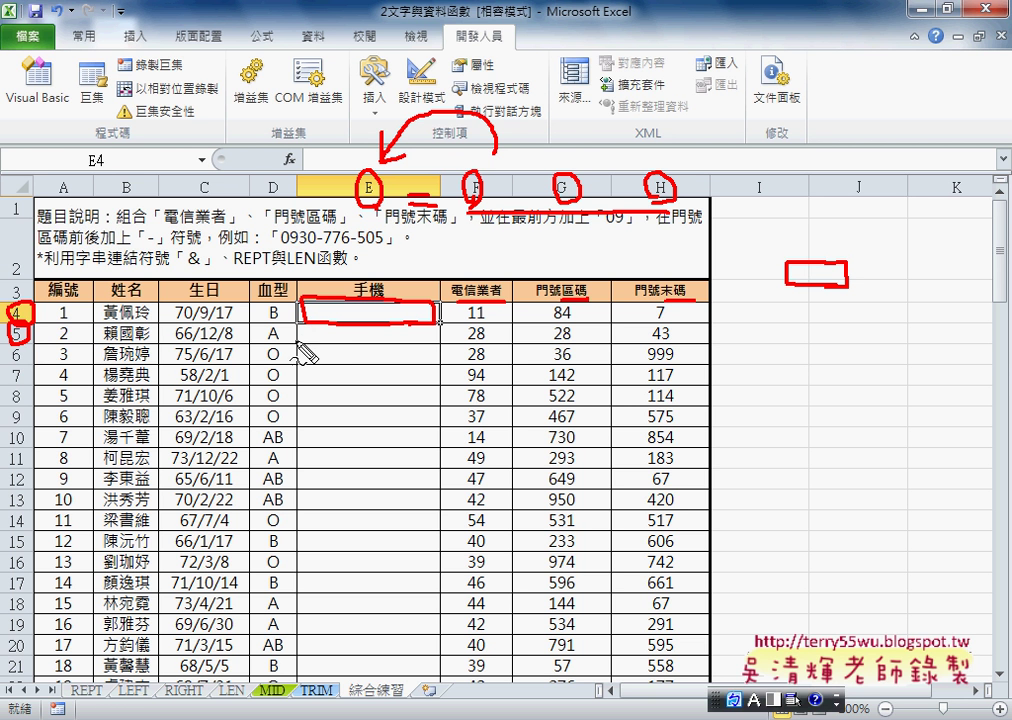
drag(297, 323, 437, 352)
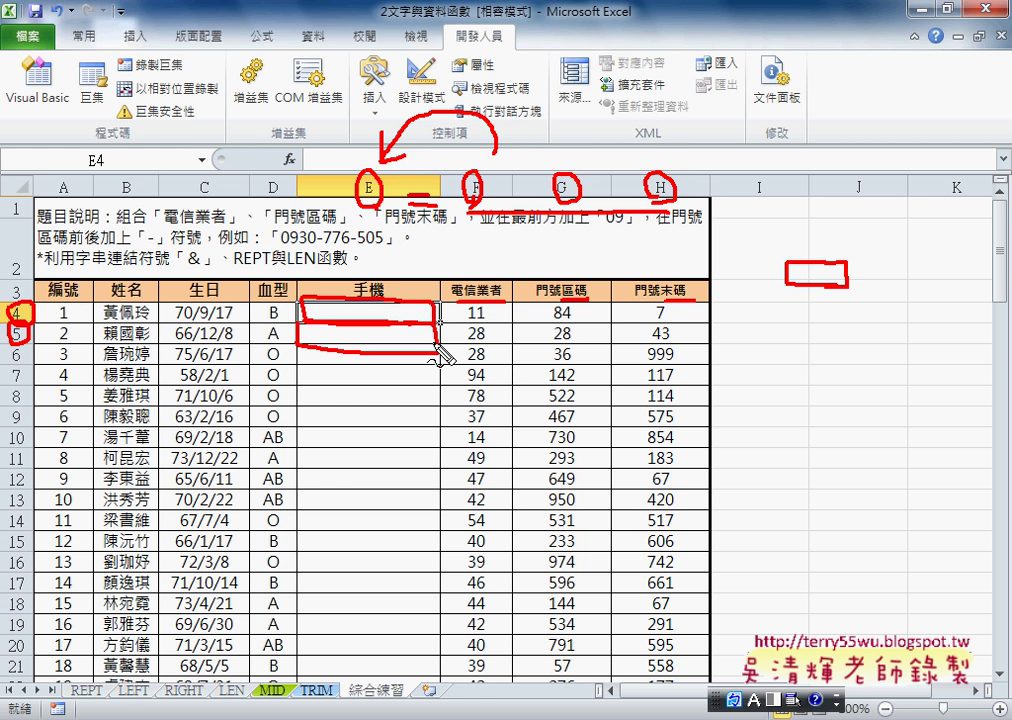
key(Escape)
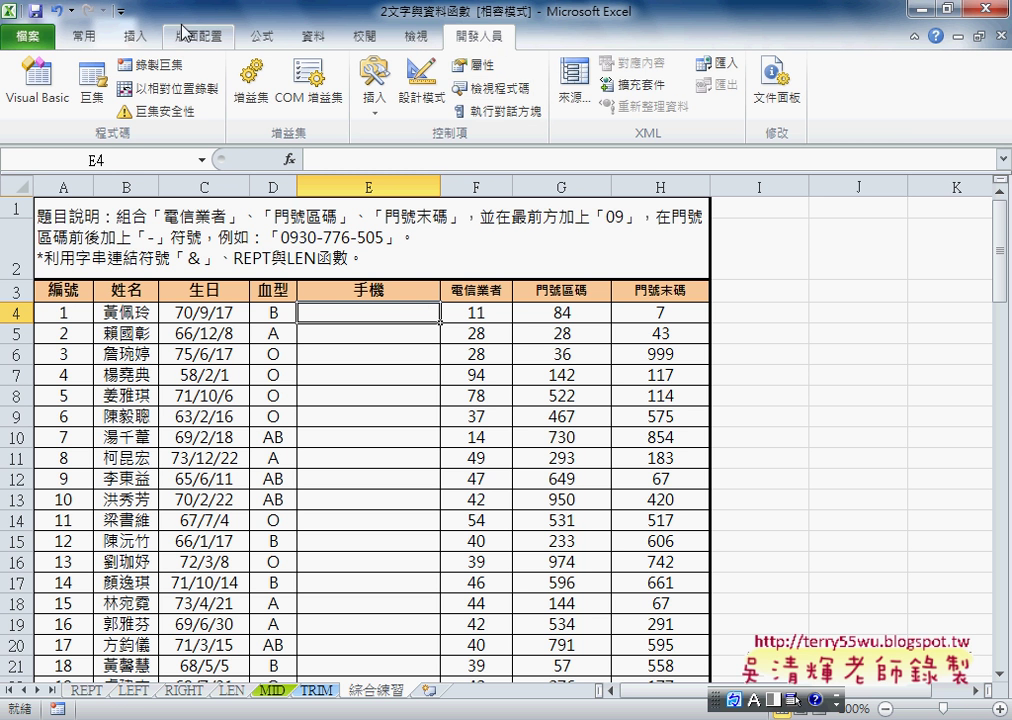
Step: Reopen the VBA editor and shrink it beside the worksheet
click(30, 100)
drag(483, 52, 163, 55)
drag(50, 27, 258, 117)
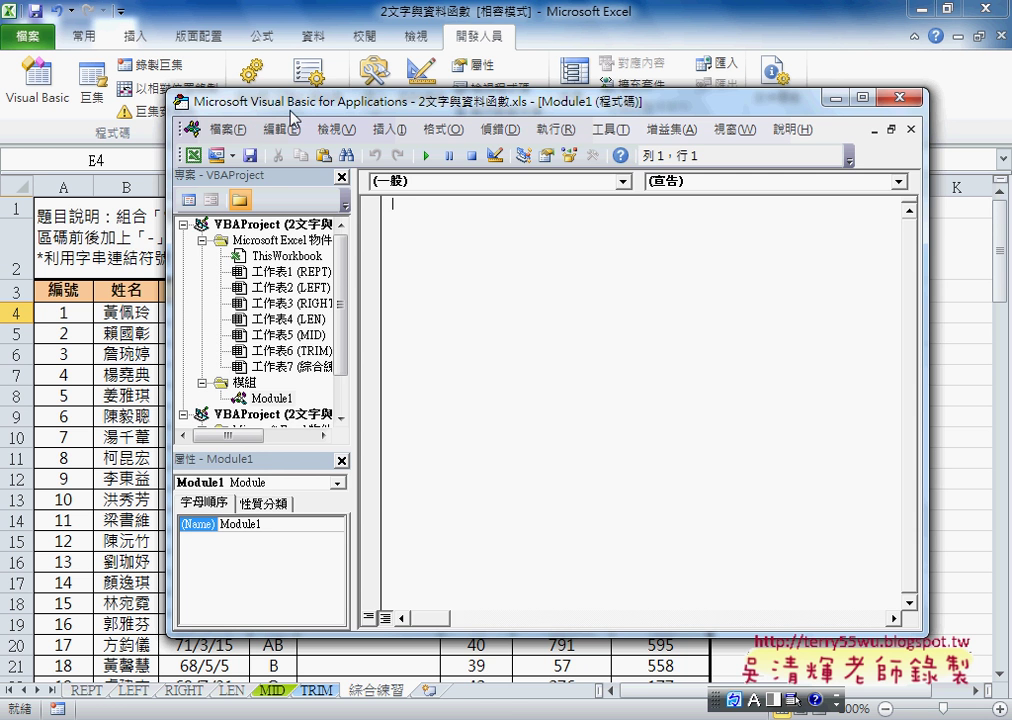
mouse_move(258, 117)
mouse_down()
mouse_move(298, 152)
mouse_move(240, 128)
mouse_up()
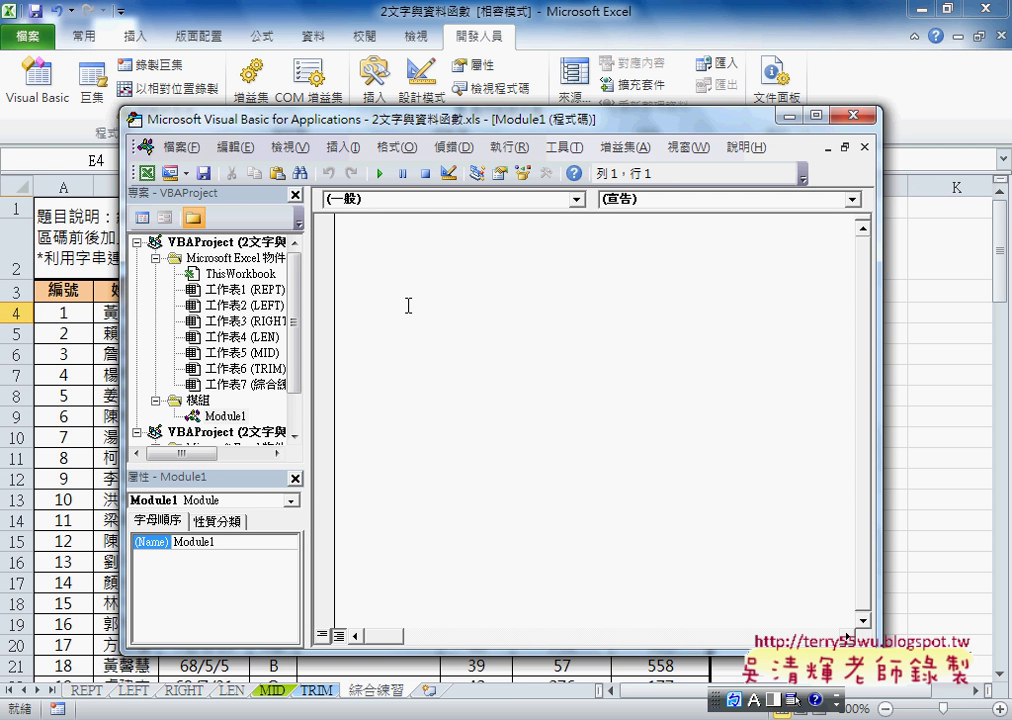
Step: Right-click the workbook's VBAProject and point to 插入 > 模組
click(216, 420)
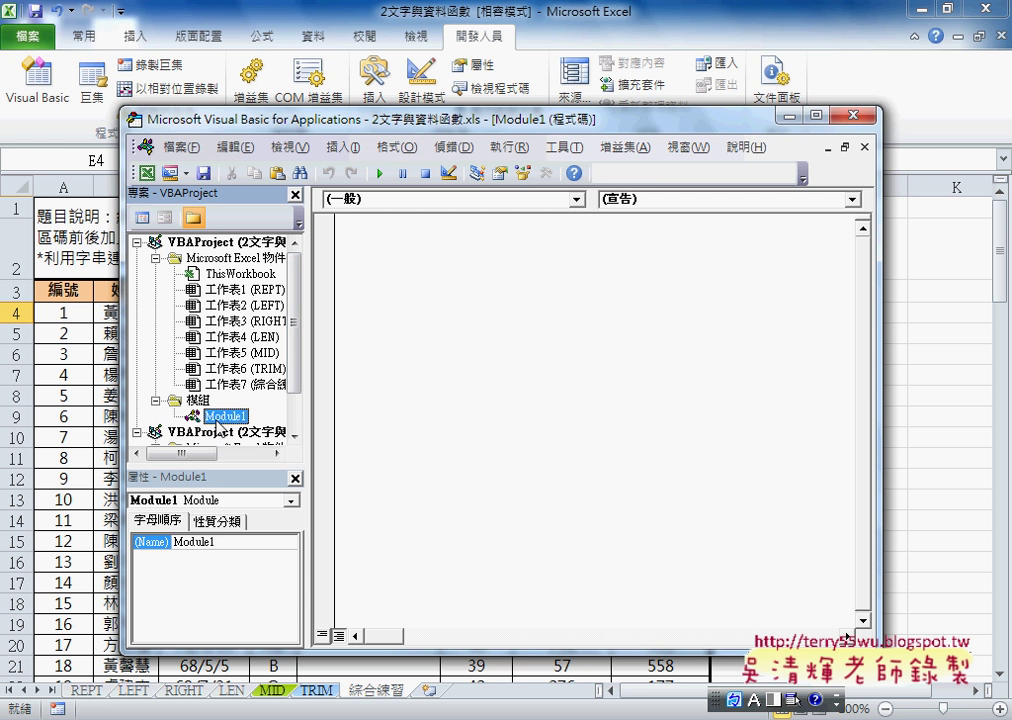
click(237, 246)
right_click(237, 246)
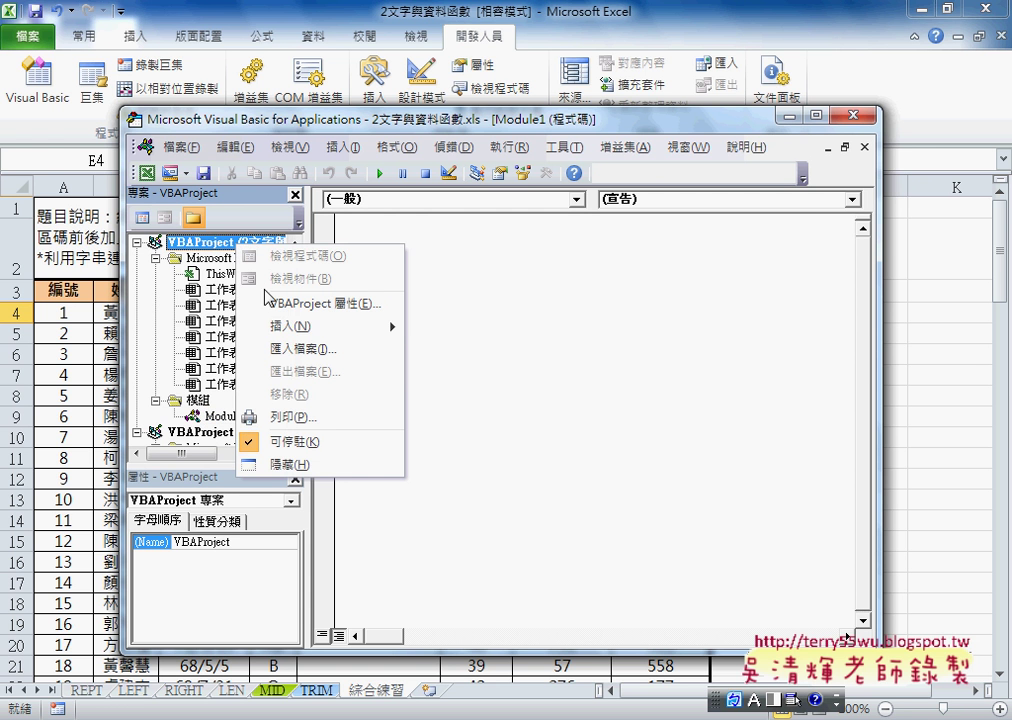
mouse_move(385, 327)
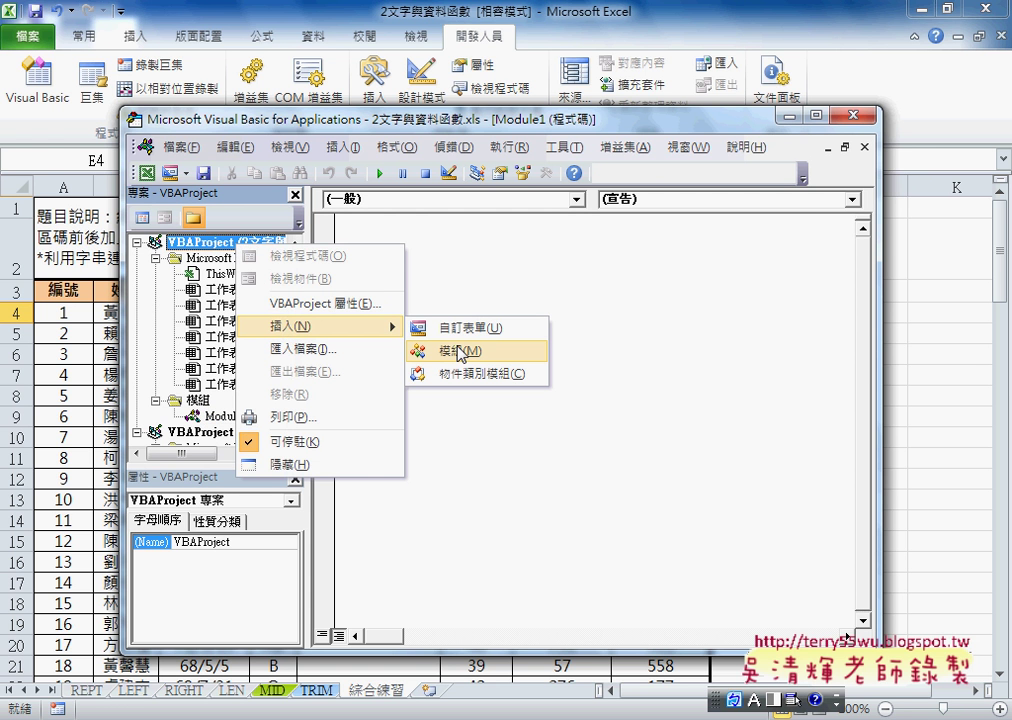